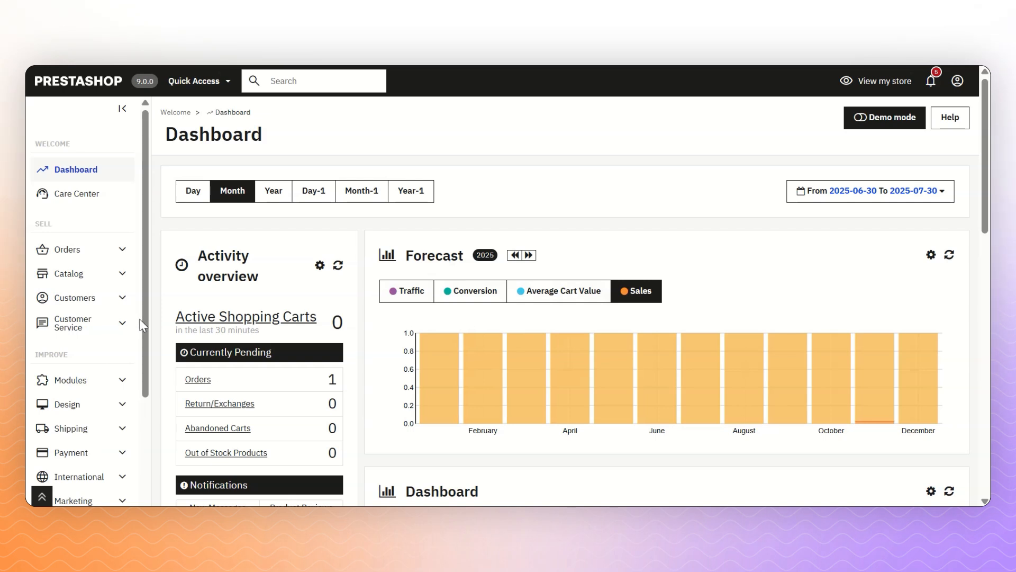
- Scroll the sidebar and expand the Stripe Manager menu to list its pages
{"action": "left_click_drag", "start_coordinate": [145, 327], "coordinate": [126, 489]}
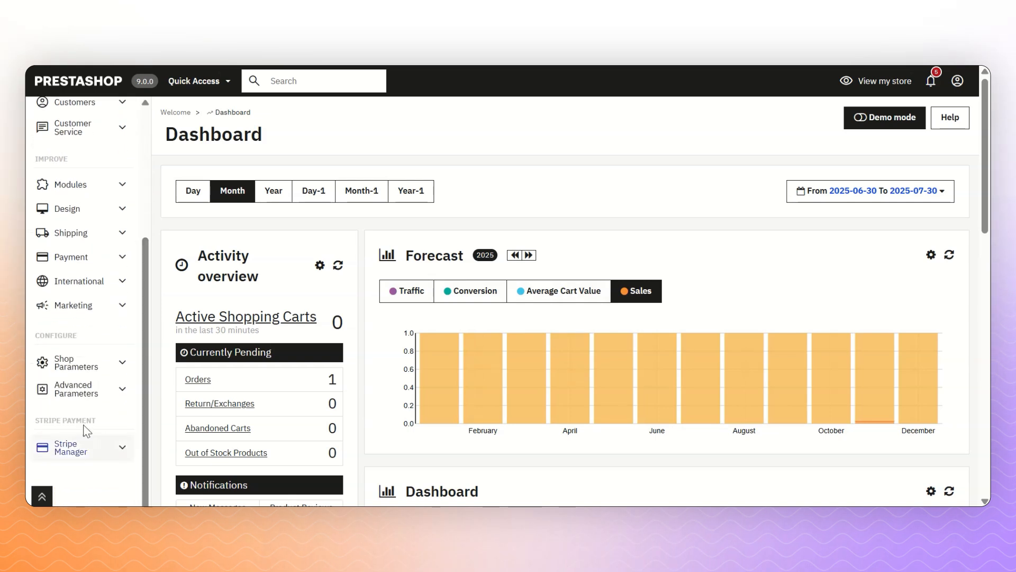
{"action": "left_click", "coordinate": [77, 448]}
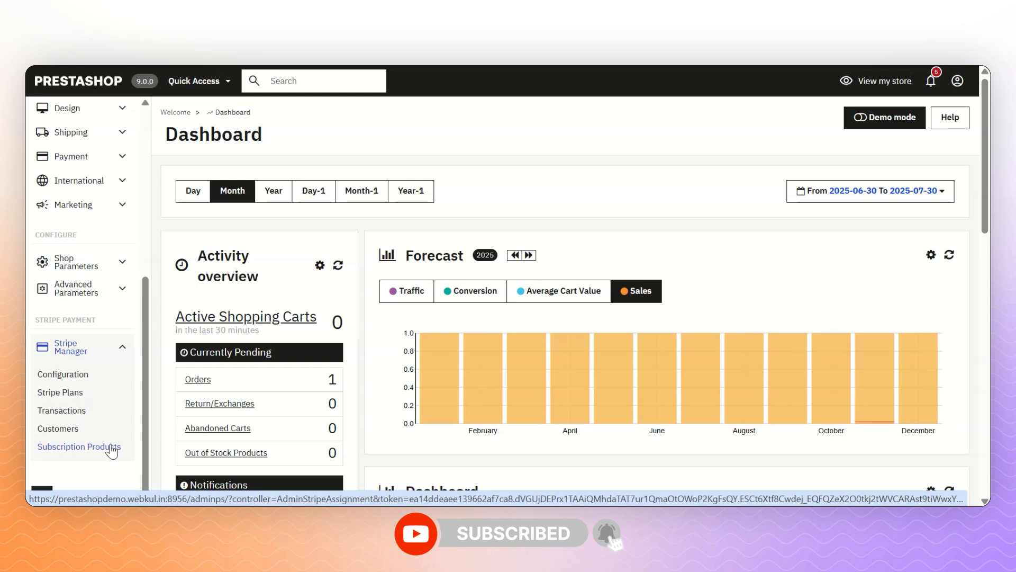
- Open Stripe Configuration and browse the Subscription settings, Alternative payment methods and General tabs
{"action": "left_click", "coordinate": [74, 379]}
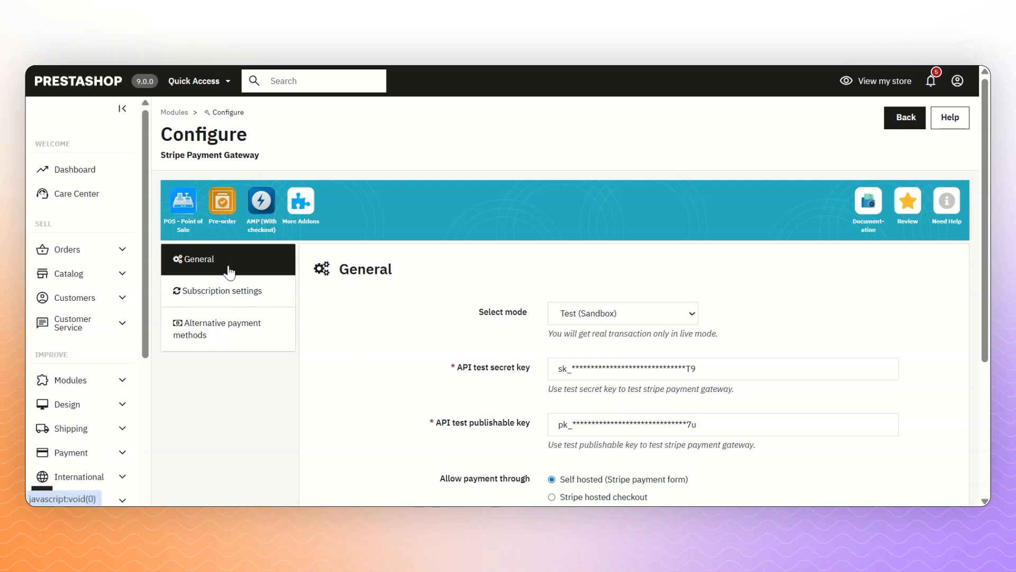
{"action": "left_click", "coordinate": [224, 290]}
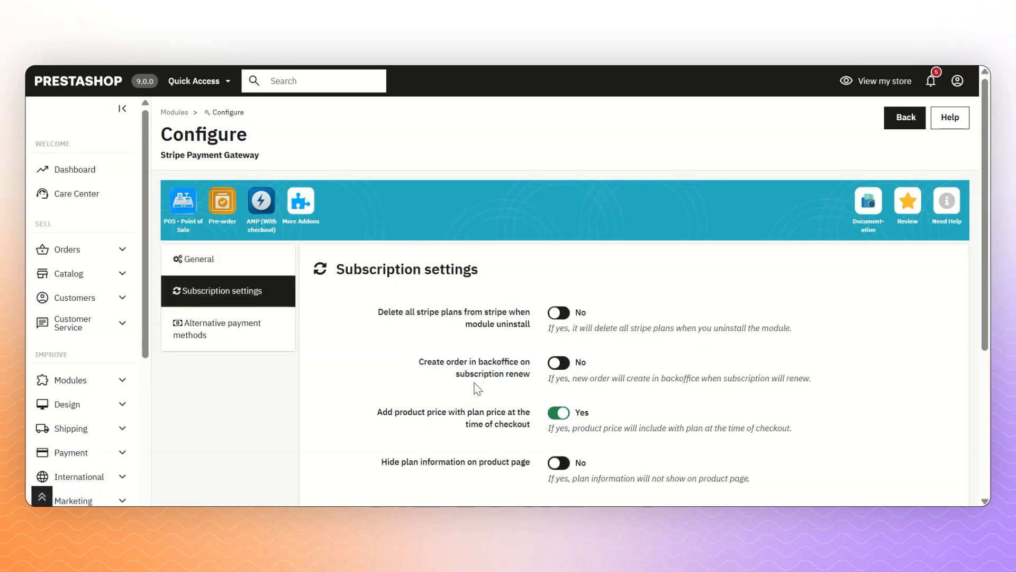
{"action": "left_click", "coordinate": [228, 323]}
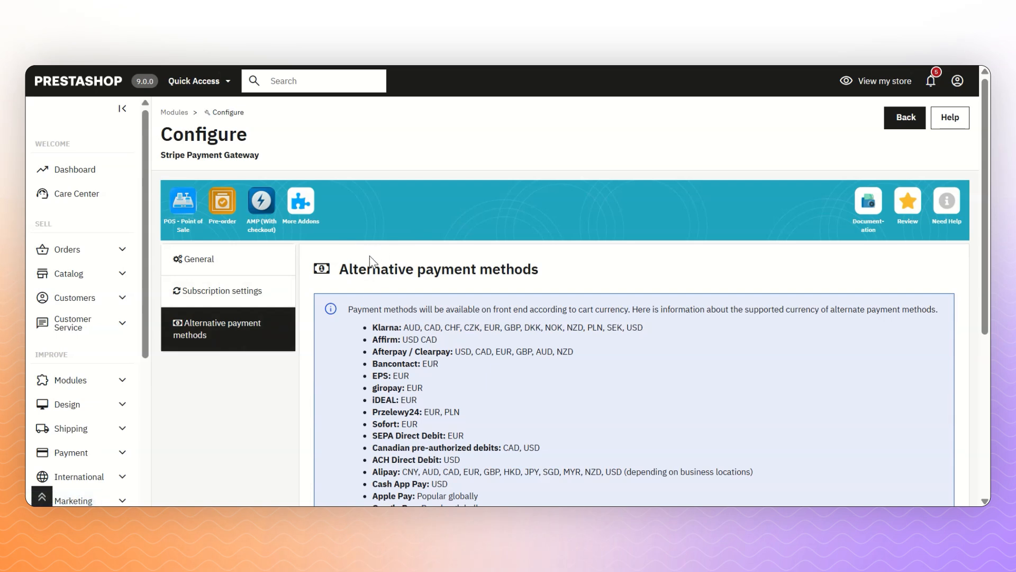
{"action": "left_click", "coordinate": [229, 262]}
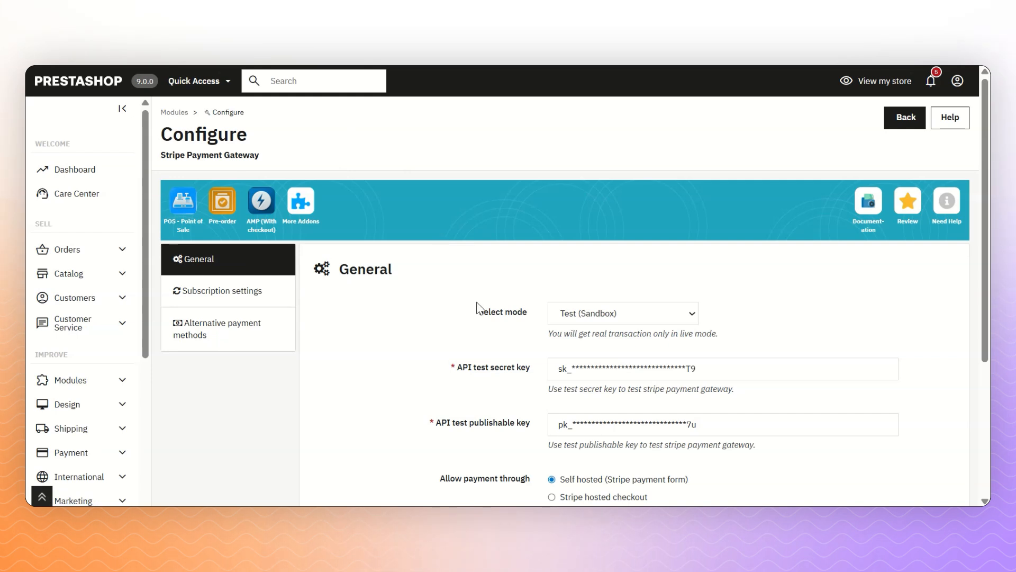
{"action": "left_click", "coordinate": [612, 312]}
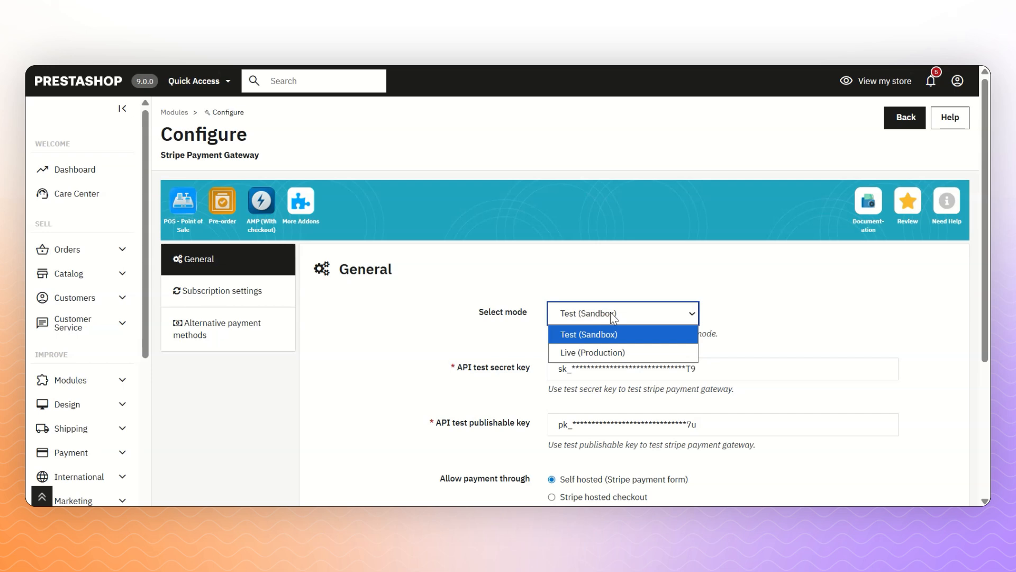
{"action": "left_click", "coordinate": [602, 352]}
{"action": "left_click", "coordinate": [598, 321]}
{"action": "left_click", "coordinate": [595, 333]}
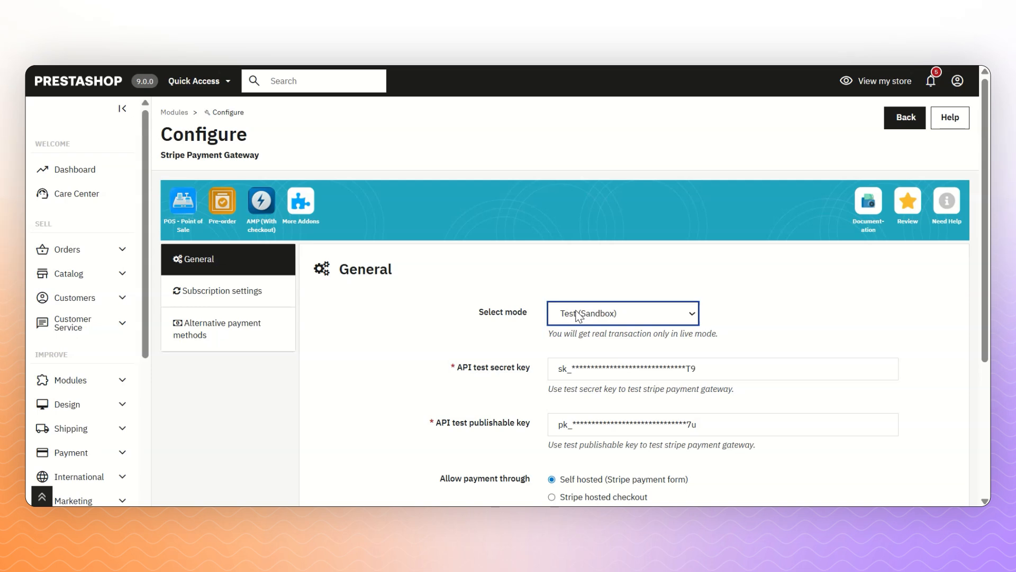
{"action": "left_click", "coordinate": [577, 314]}
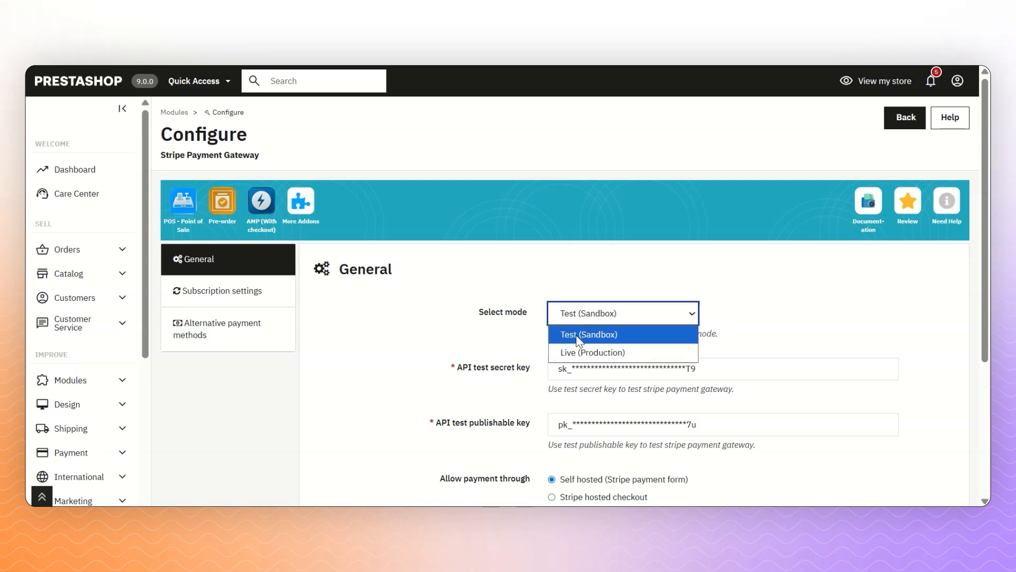
{"action": "left_click", "coordinate": [576, 349]}
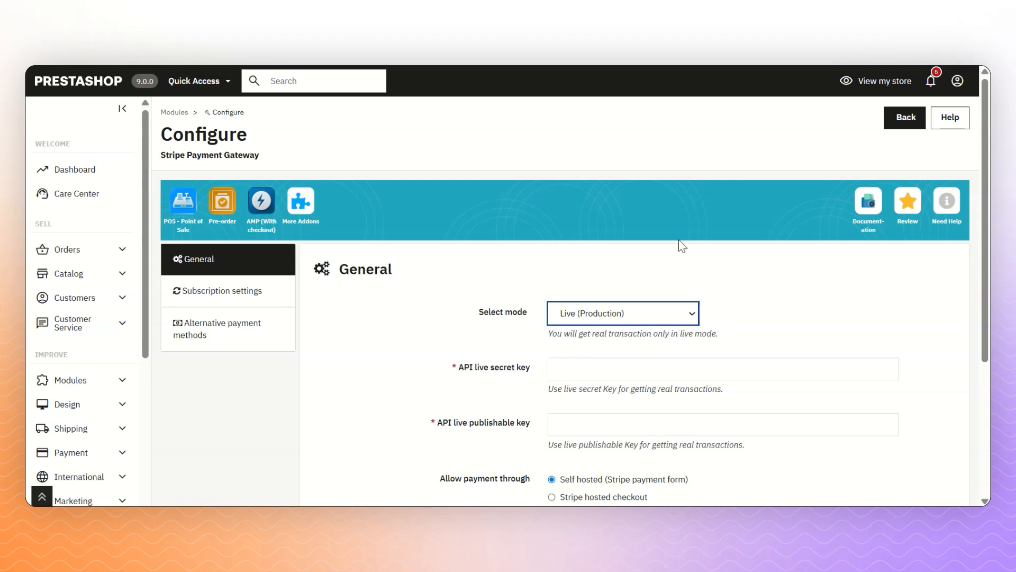
{"action": "left_click", "coordinate": [578, 314]}
{"action": "left_click", "coordinate": [586, 333]}
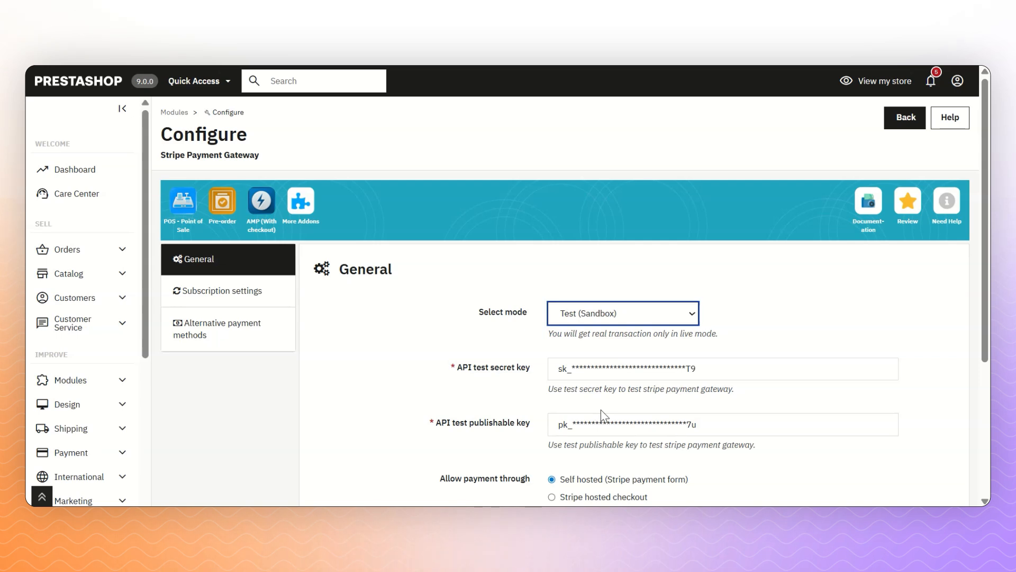
- Display alternative payment options as Accordion instead of Tabs
{"action": "scroll", "coordinate": [390, 323], "scroll_direction": "down", "scroll_amount": 4}
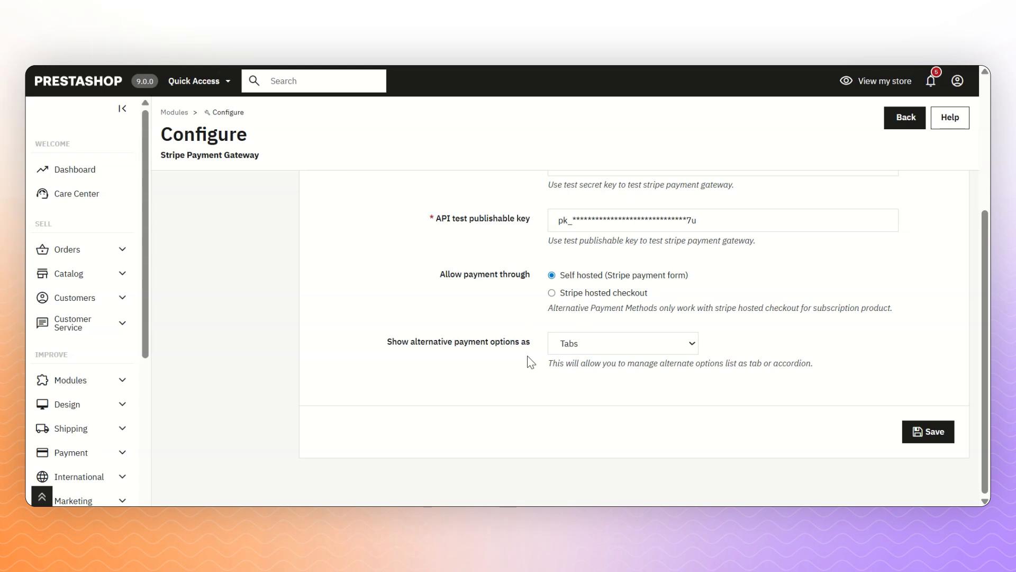
{"action": "left_click", "coordinate": [596, 343]}
{"action": "left_click", "coordinate": [596, 342]}
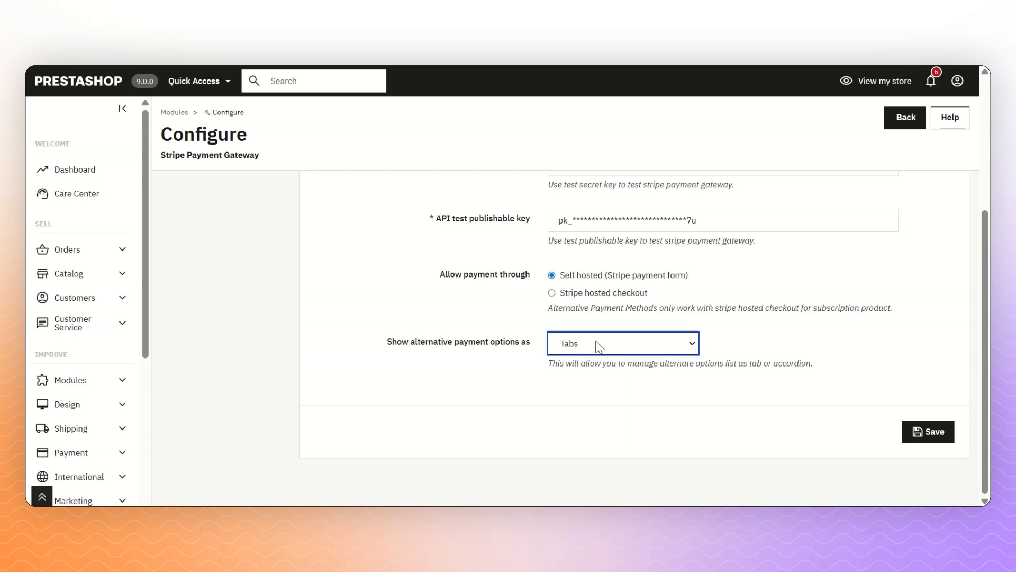
{"action": "left_click", "coordinate": [599, 347]}
{"action": "left_click", "coordinate": [595, 382]}
- Route payments through Stripe hosted checkout and save the general settings
{"action": "left_click", "coordinate": [611, 297]}
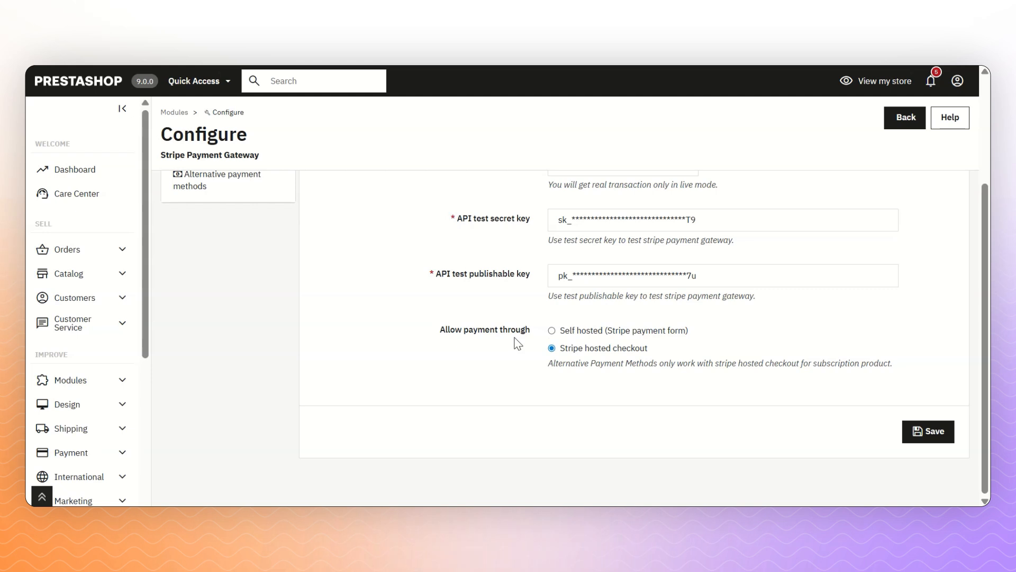
{"action": "scroll", "coordinate": [517, 344], "scroll_direction": "up", "scroll_amount": 1}
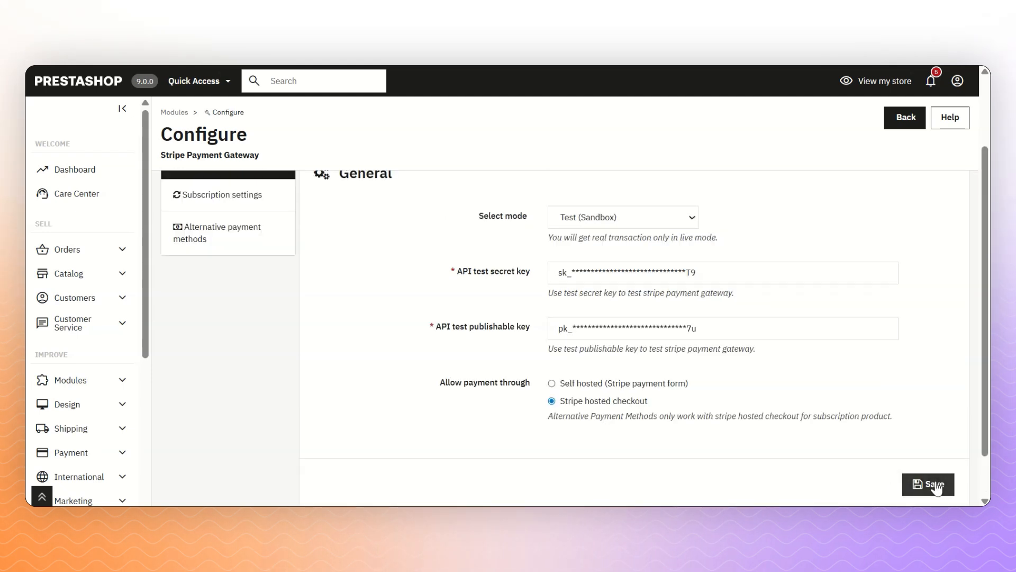
{"action": "left_click", "coordinate": [935, 485]}
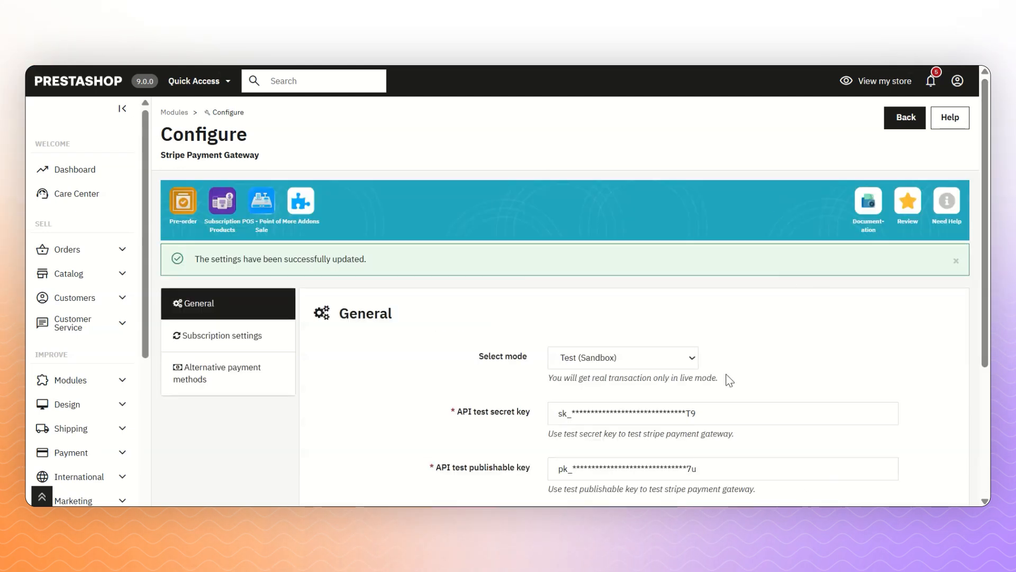
- Enable deleting all Stripe plans on uninstall and creating back-office orders on renewal
{"action": "left_click", "coordinate": [240, 349]}
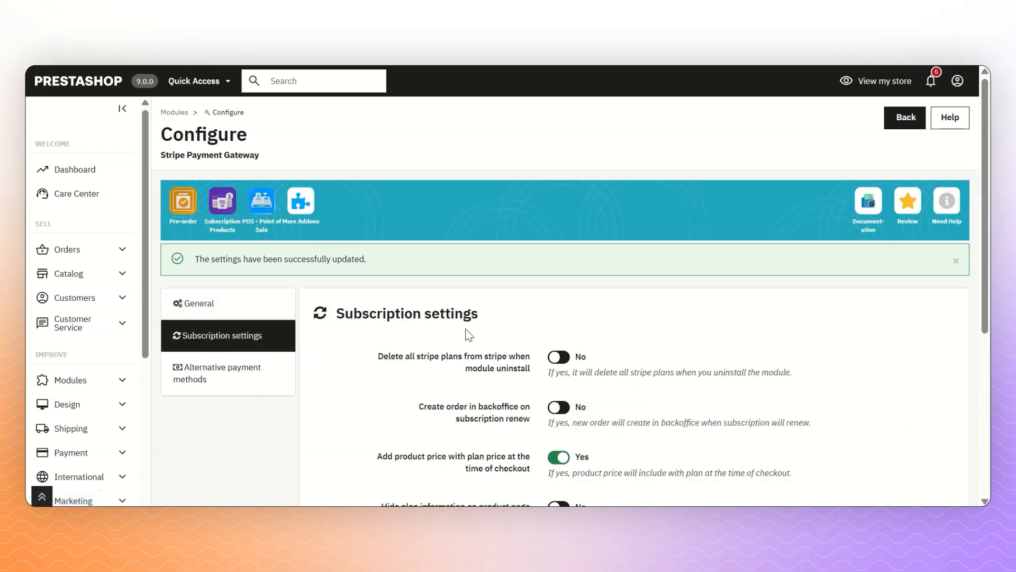
{"action": "scroll", "coordinate": [469, 334], "scroll_direction": "down", "scroll_amount": 2}
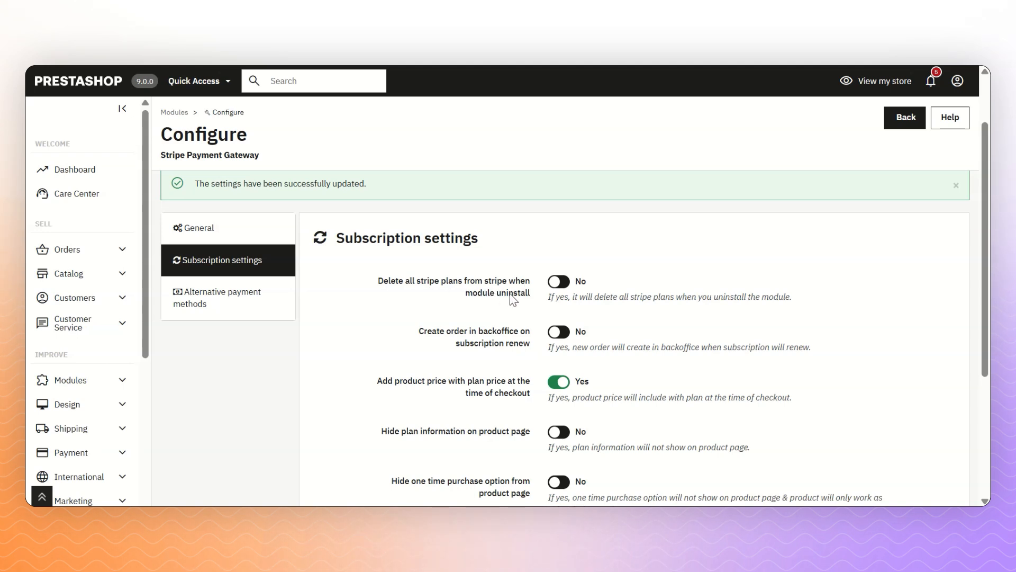
{"action": "left_click", "coordinate": [579, 289]}
{"action": "left_click", "coordinate": [569, 335]}
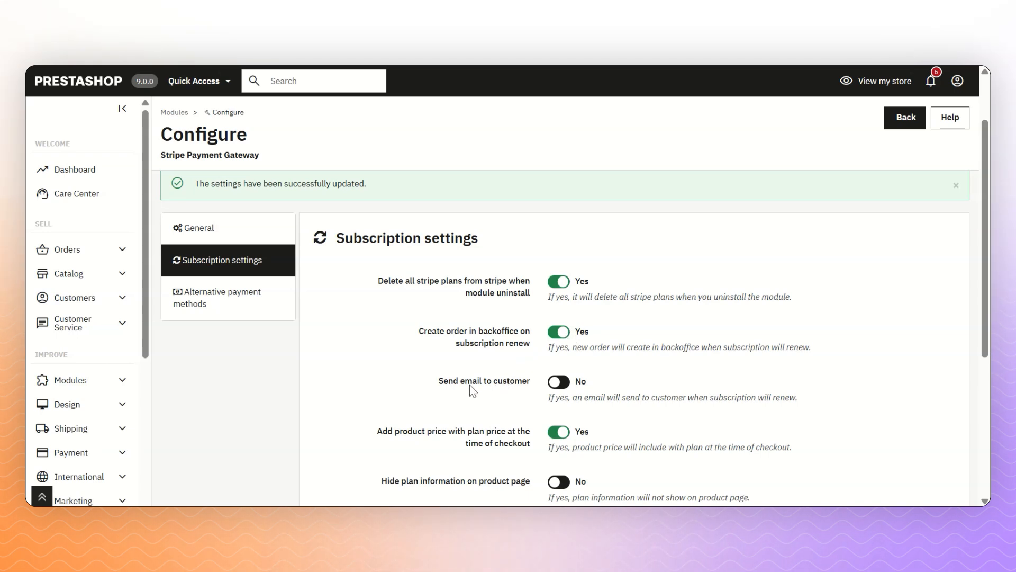
- Turn on the Send email to customer toggle for subscription renewals
{"action": "left_click", "coordinate": [561, 382]}
{"action": "scroll", "coordinate": [630, 391], "scroll_direction": "down", "scroll_amount": 2}
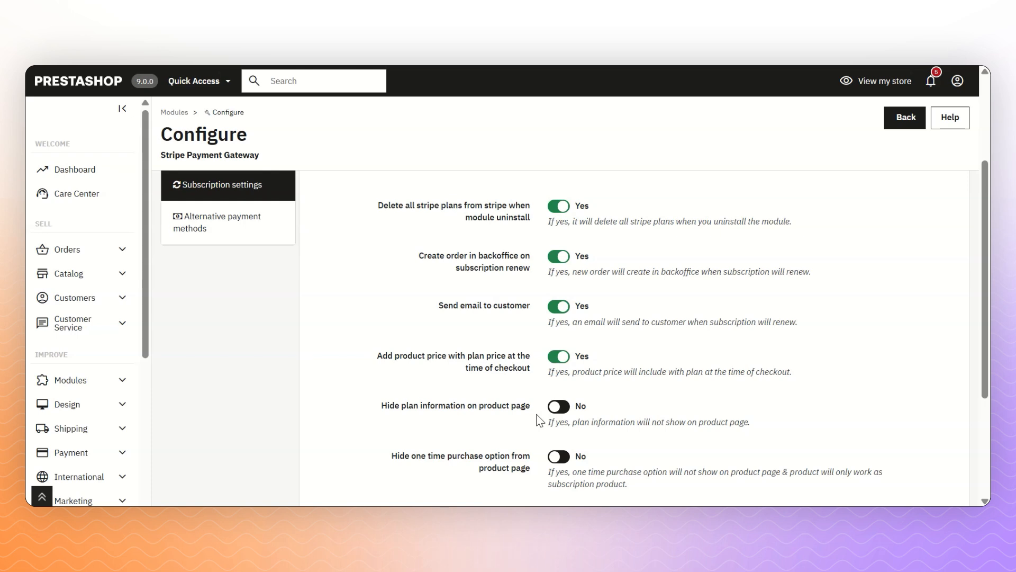
- Keep one-time purchase shown, set One time purchase as product-page default, and save
{"action": "scroll", "coordinate": [539, 421], "scroll_direction": "down", "scroll_amount": 3}
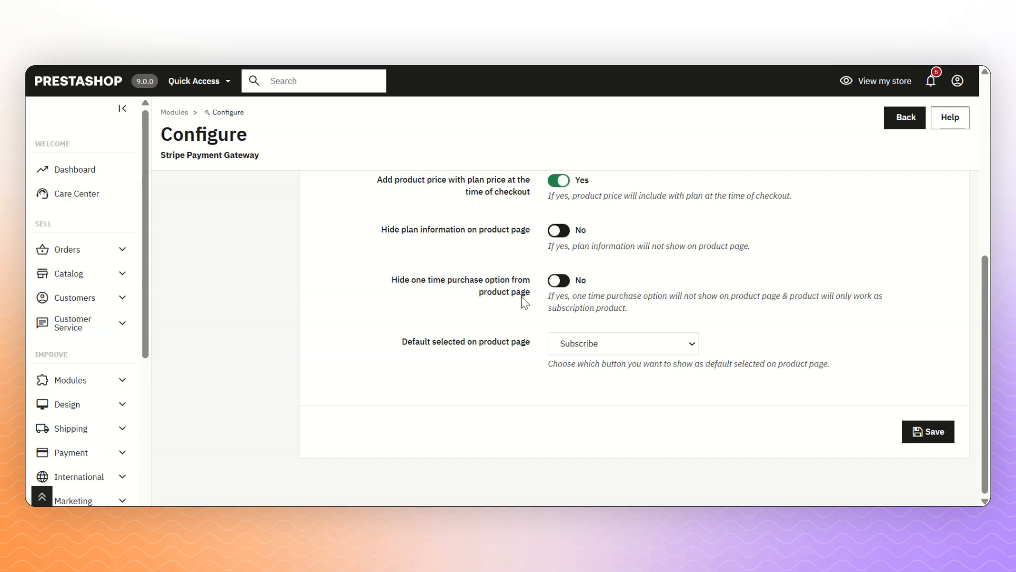
{"action": "left_click", "coordinate": [556, 283]}
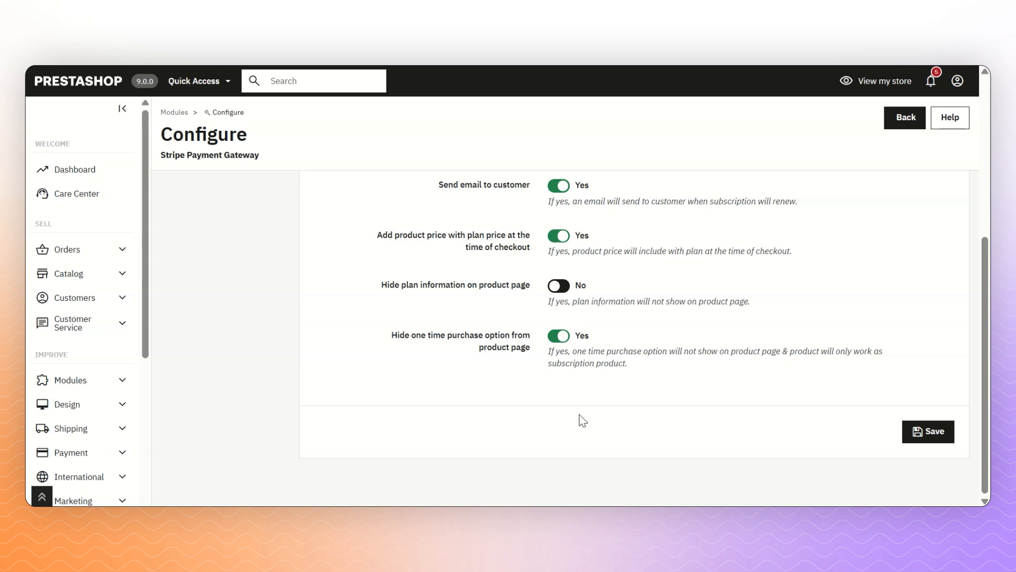
{"action": "left_click", "coordinate": [584, 336]}
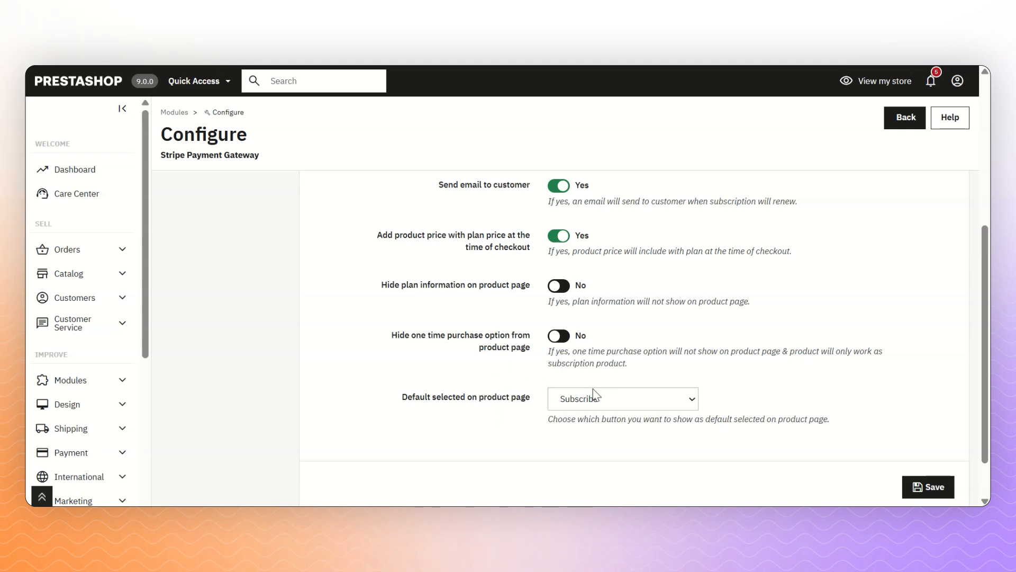
{"action": "left_click", "coordinate": [602, 403]}
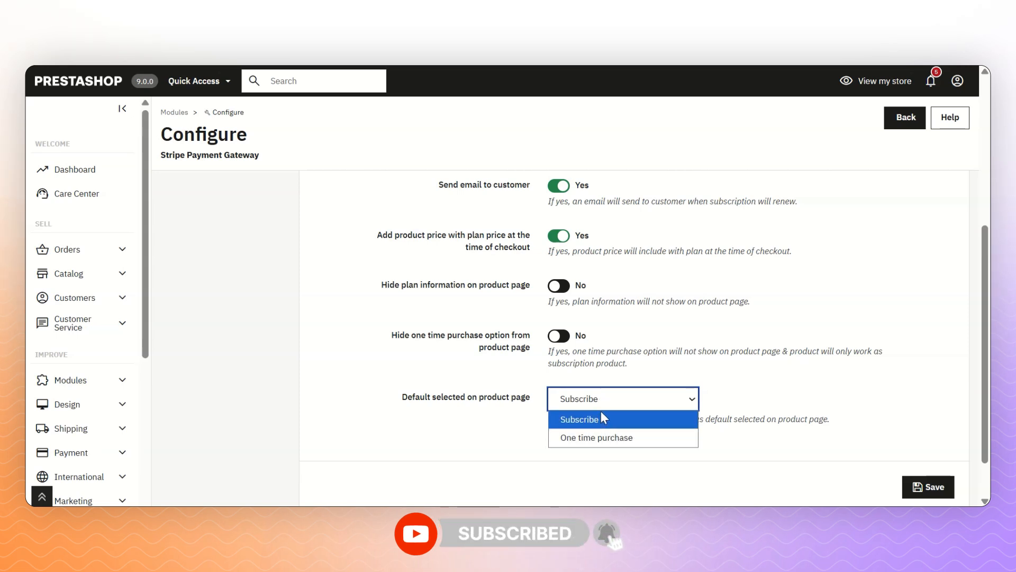
{"action": "left_click", "coordinate": [602, 414]}
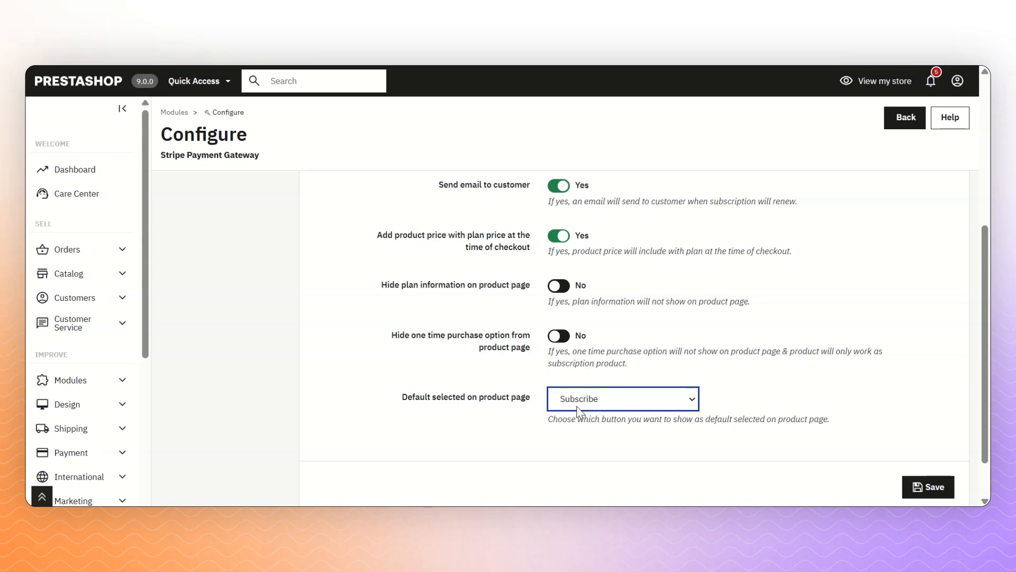
{"action": "left_click", "coordinate": [617, 409]}
{"action": "left_click", "coordinate": [619, 439]}
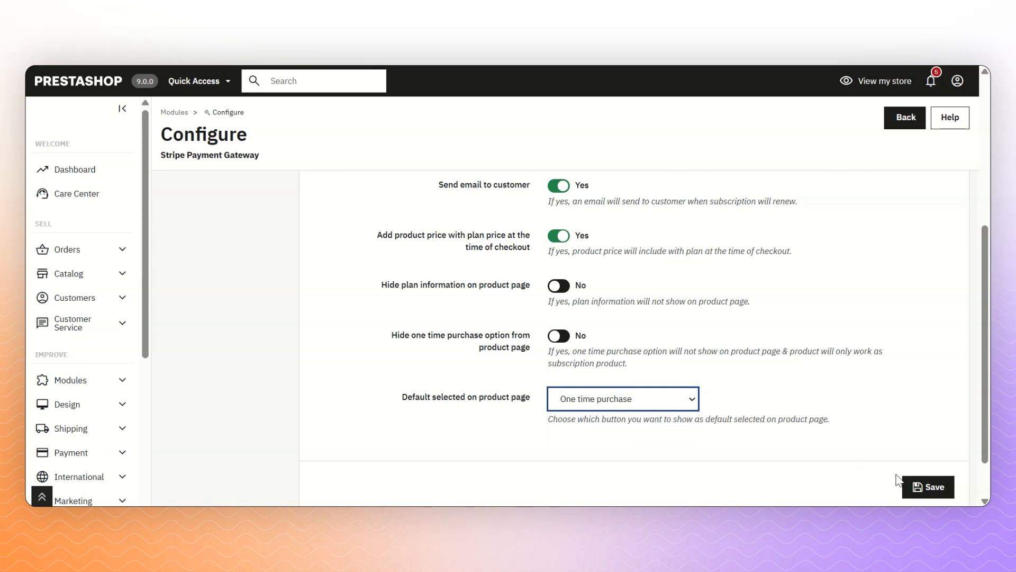
{"action": "left_click", "coordinate": [927, 485]}
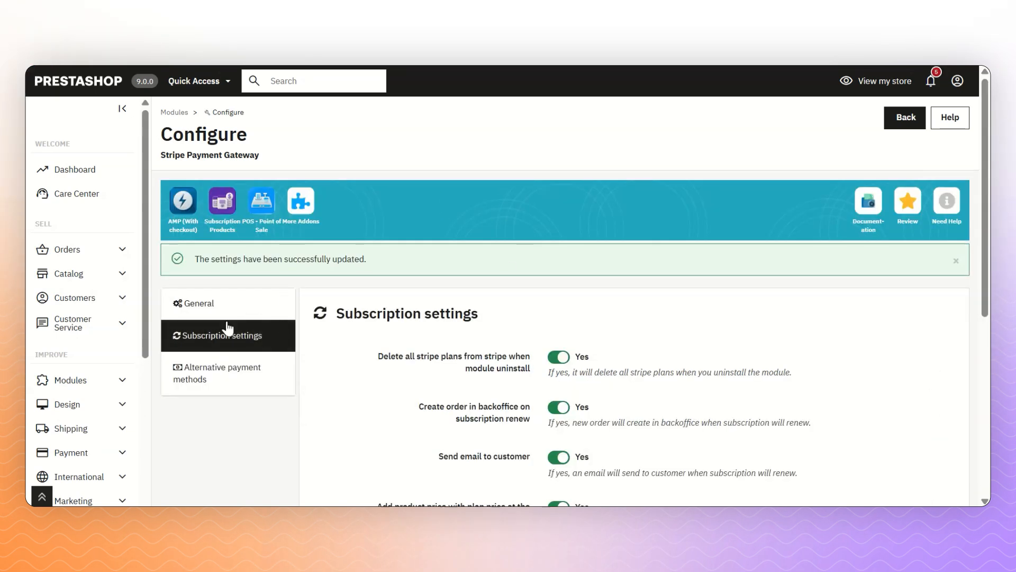
- Review the supported alternative payment methods, keep them enabled, and save the Stripe settings
{"action": "left_click", "coordinate": [198, 368]}
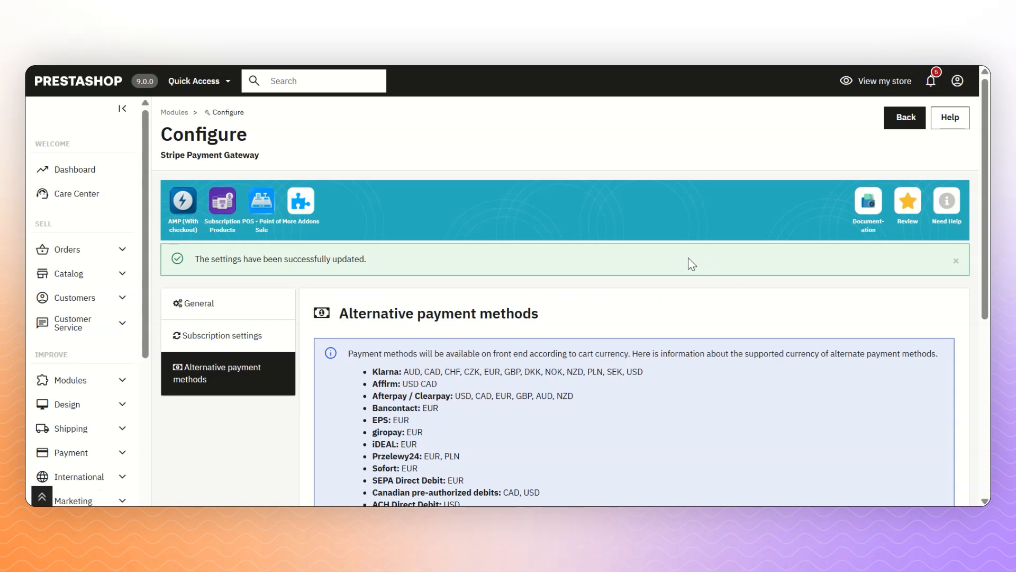
{"action": "scroll", "coordinate": [636, 259], "scroll_direction": "down", "scroll_amount": 3}
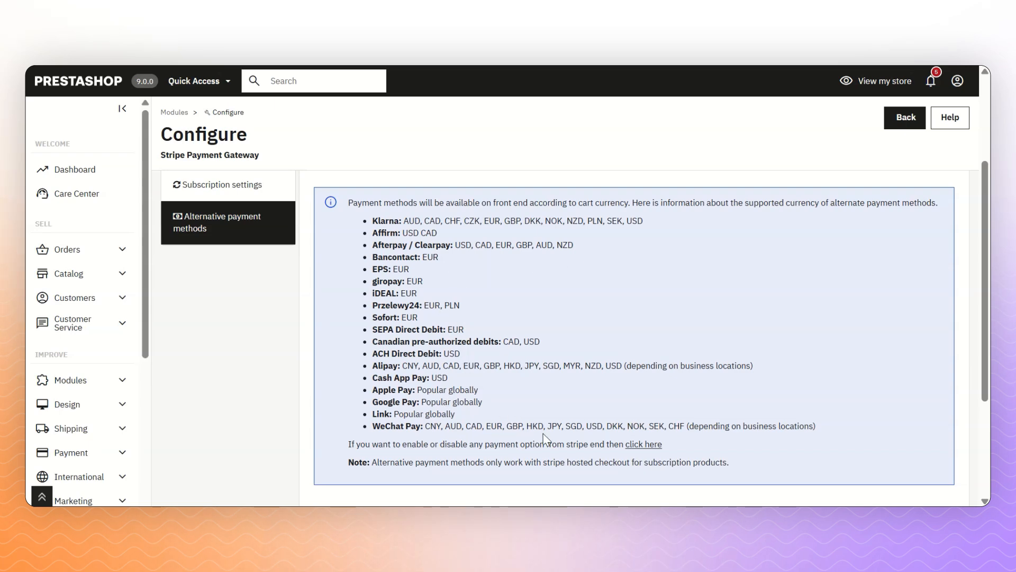
{"action": "scroll", "coordinate": [545, 438], "scroll_direction": "down", "scroll_amount": 3}
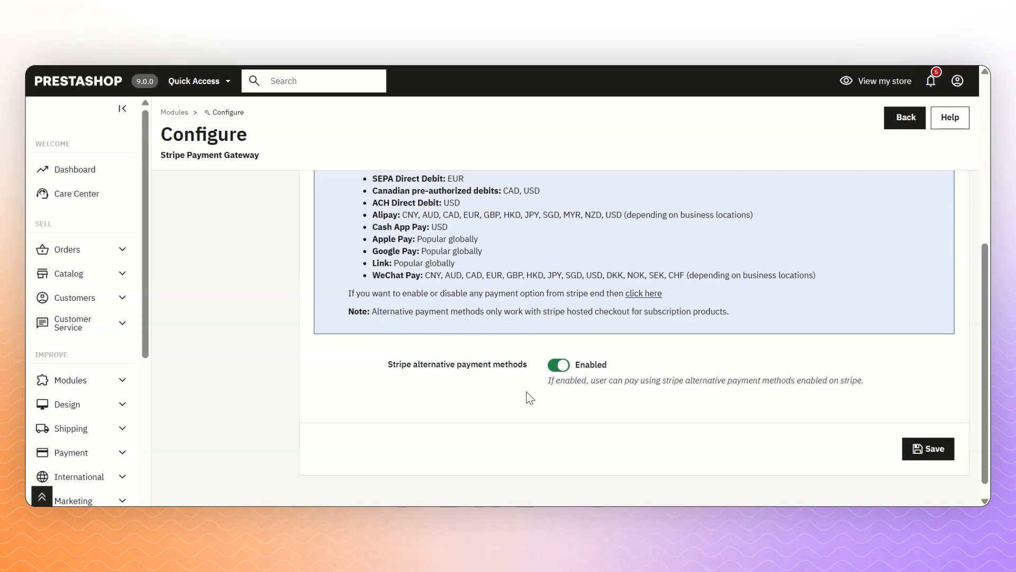
{"action": "left_click", "coordinate": [565, 368]}
{"action": "left_click", "coordinate": [566, 368]}
{"action": "left_click", "coordinate": [935, 449]}
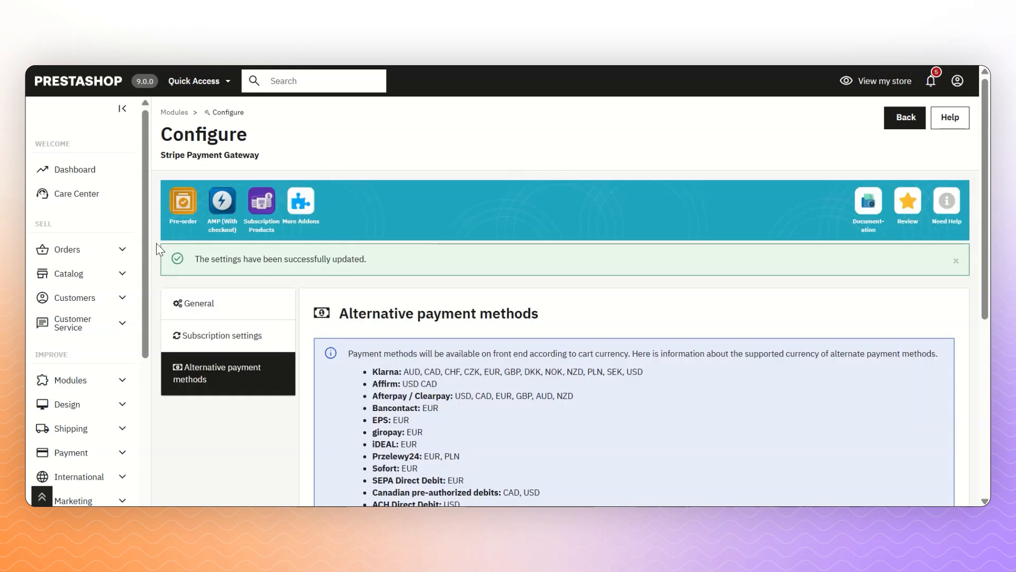
- Go to Stripe Manager's Stripe Plans page showing the Create stripe plan form
{"action": "scroll", "coordinate": [137, 291], "scroll_direction": "down", "scroll_amount": 3}
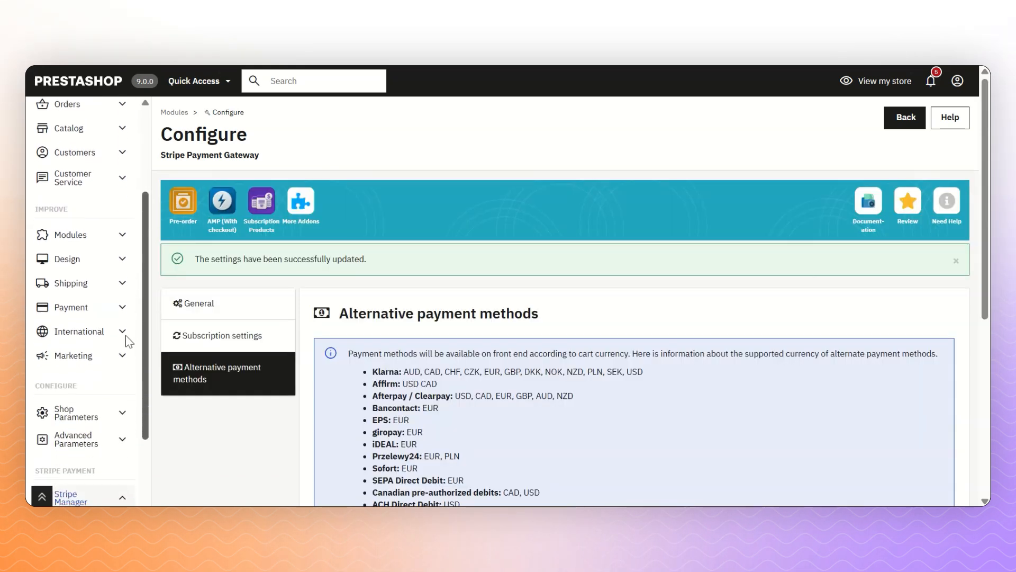
{"action": "scroll", "coordinate": [129, 335], "scroll_direction": "down", "scroll_amount": 3}
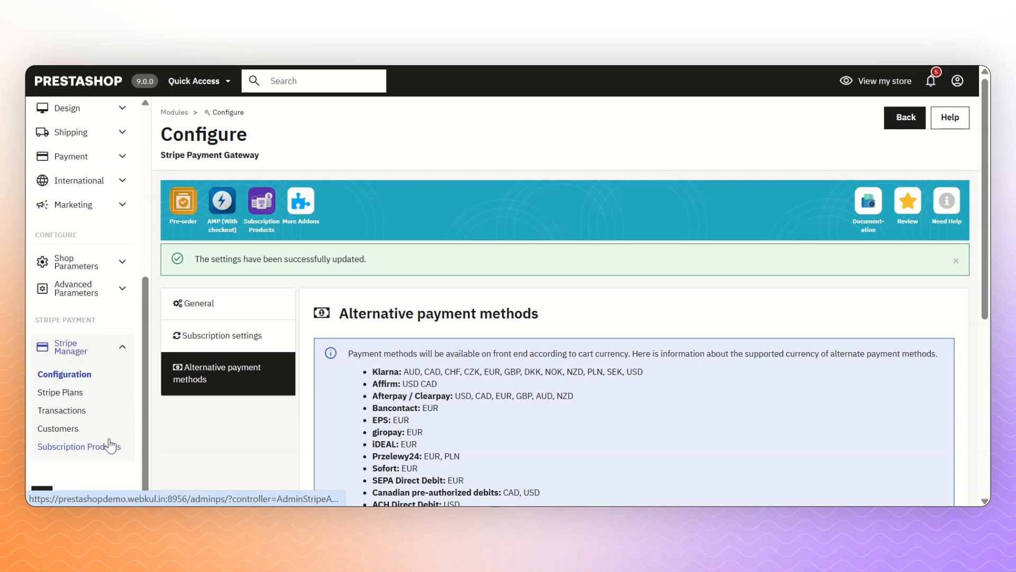
{"action": "left_click", "coordinate": [62, 394]}
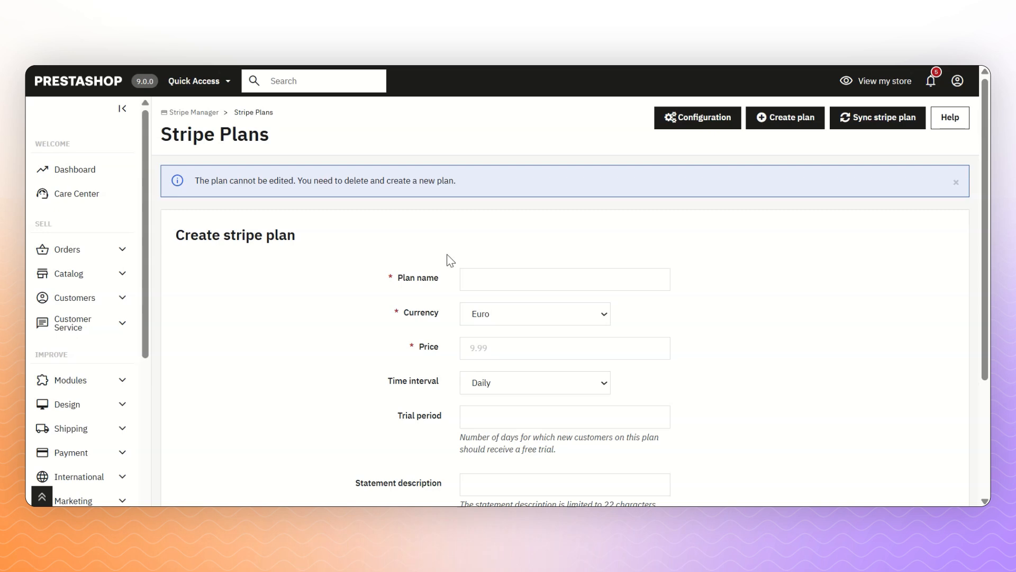
- Name the plan 'Daywise plan' with Euro currency, price 12 and Daily billing
{"action": "left_click", "coordinate": [485, 276]}
{"action": "type", "text": "Daywise plan"}
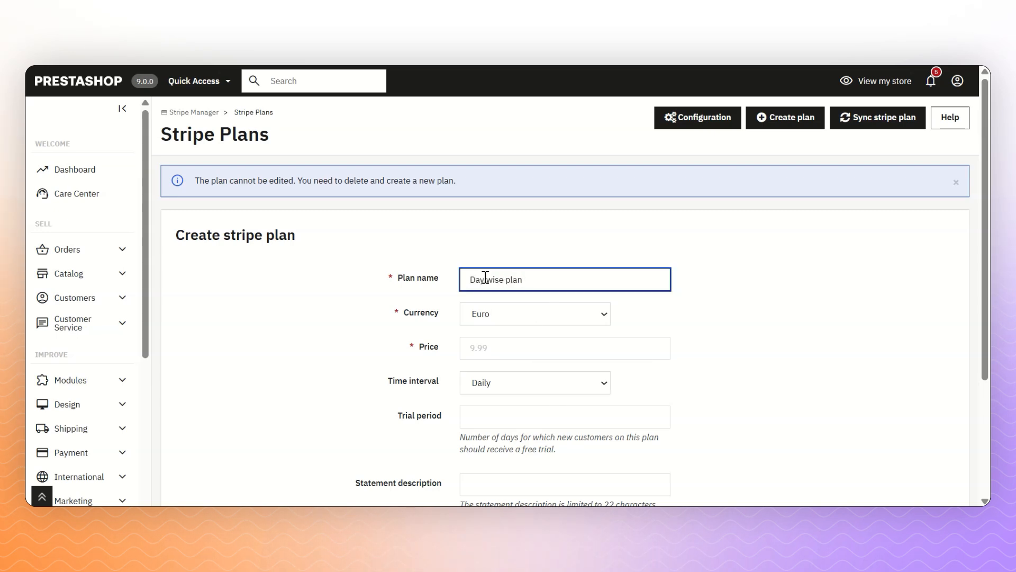
{"action": "mouse_move", "coordinate": [419, 318]}
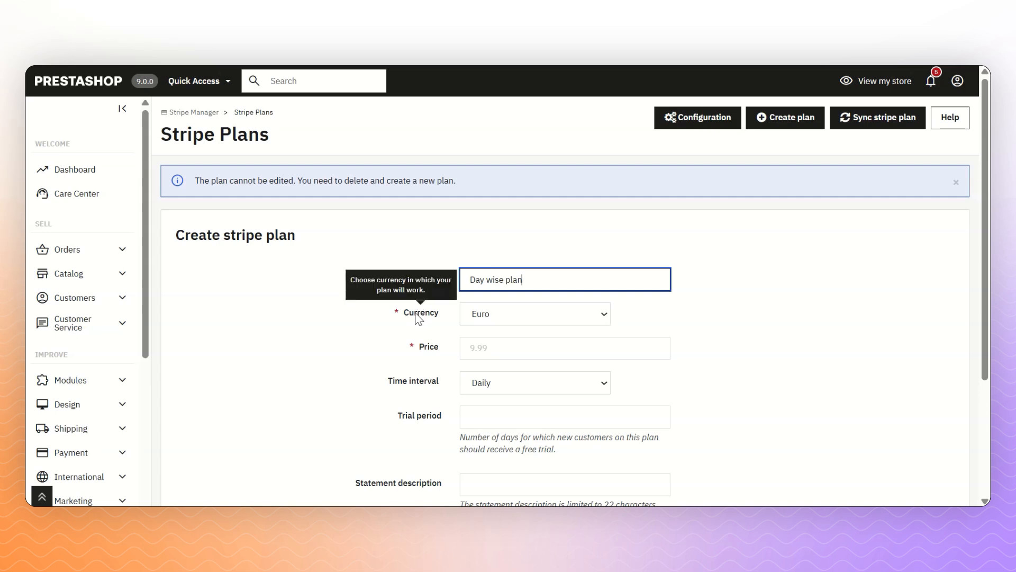
{"action": "left_click", "coordinate": [533, 323]}
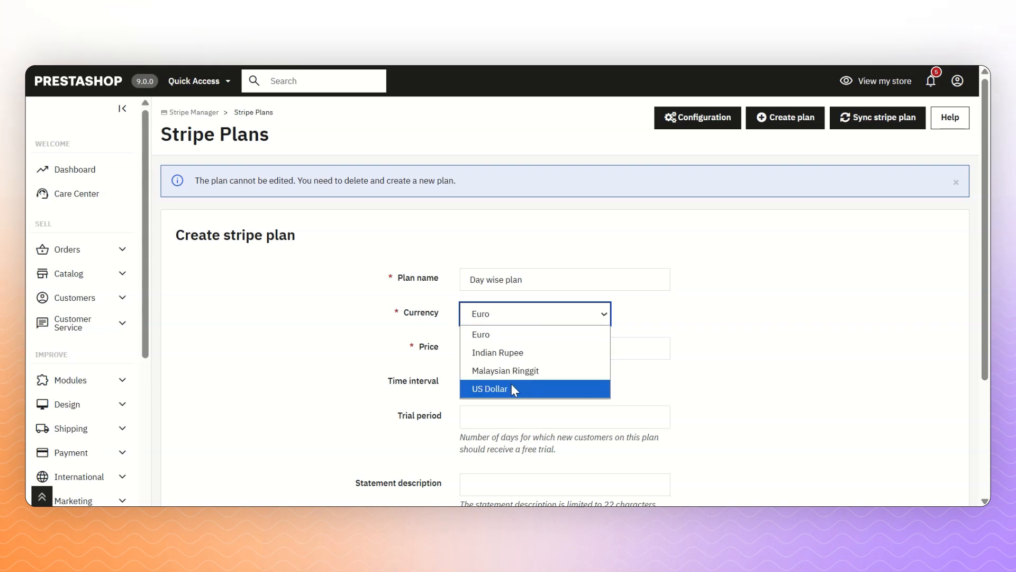
{"action": "left_click", "coordinate": [518, 313]}
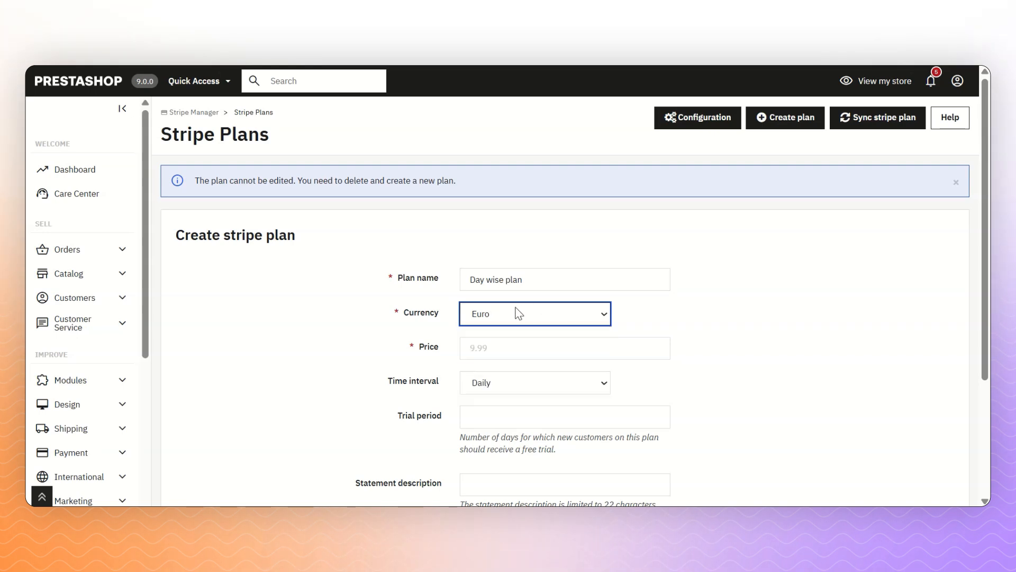
{"action": "left_click", "coordinate": [468, 343]}
{"action": "type", "text": "12"}
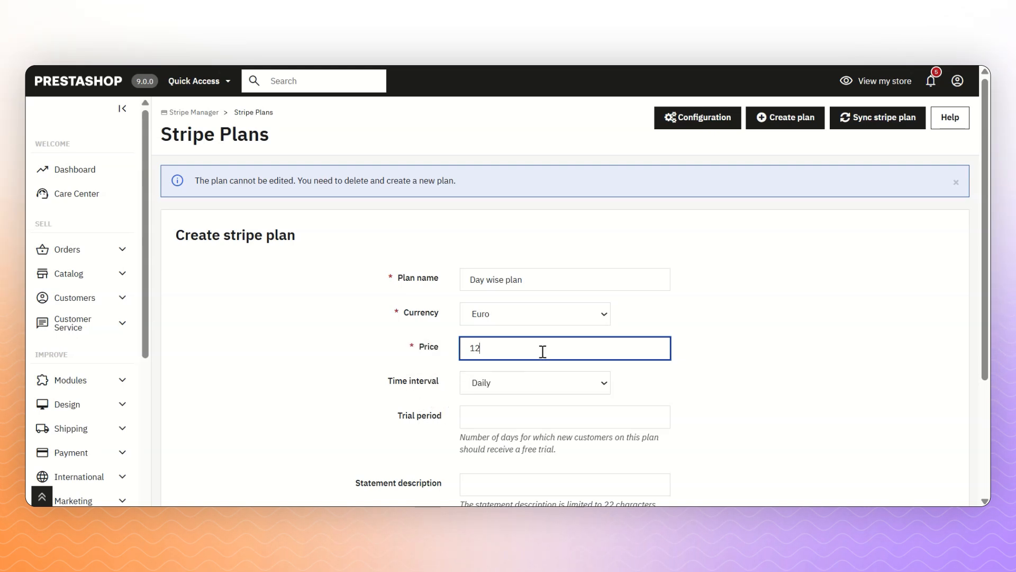
{"action": "left_click", "coordinate": [489, 385]}
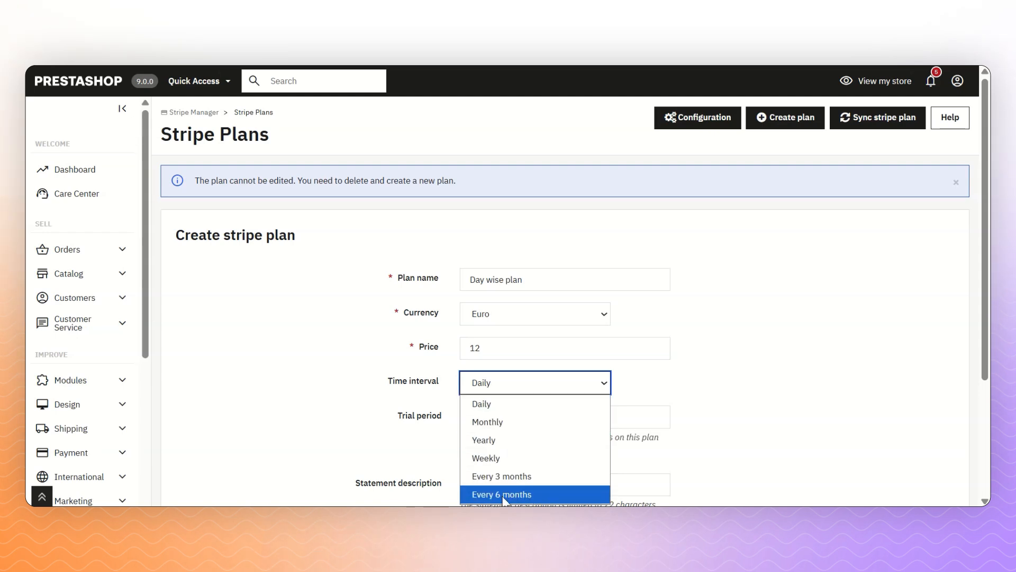
{"action": "left_click", "coordinate": [521, 407]}
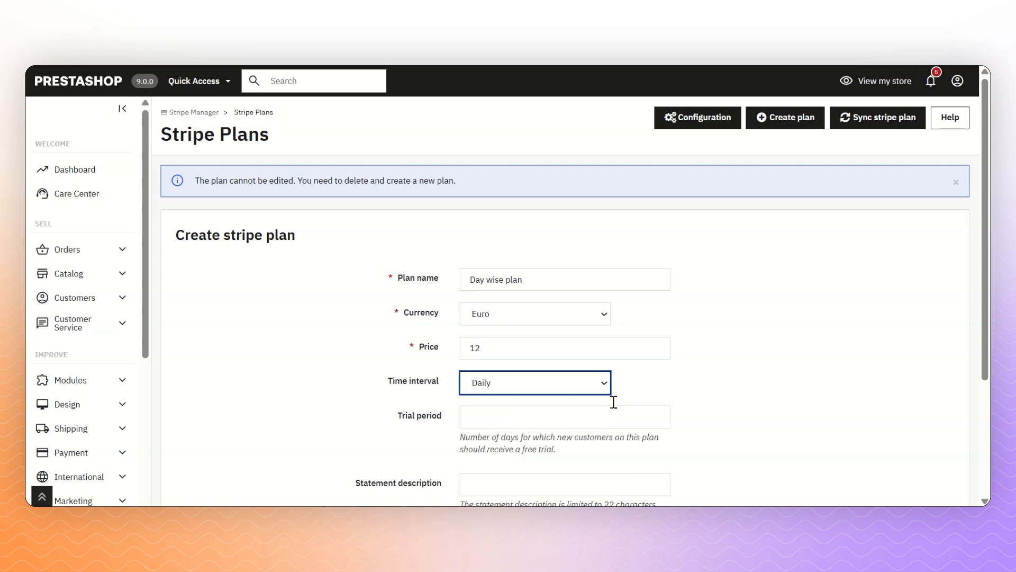
- Give it a 3-day trial and description 'This is a day wise plan.', then save
{"action": "scroll", "coordinate": [525, 280], "scroll_direction": "down", "scroll_amount": 3}
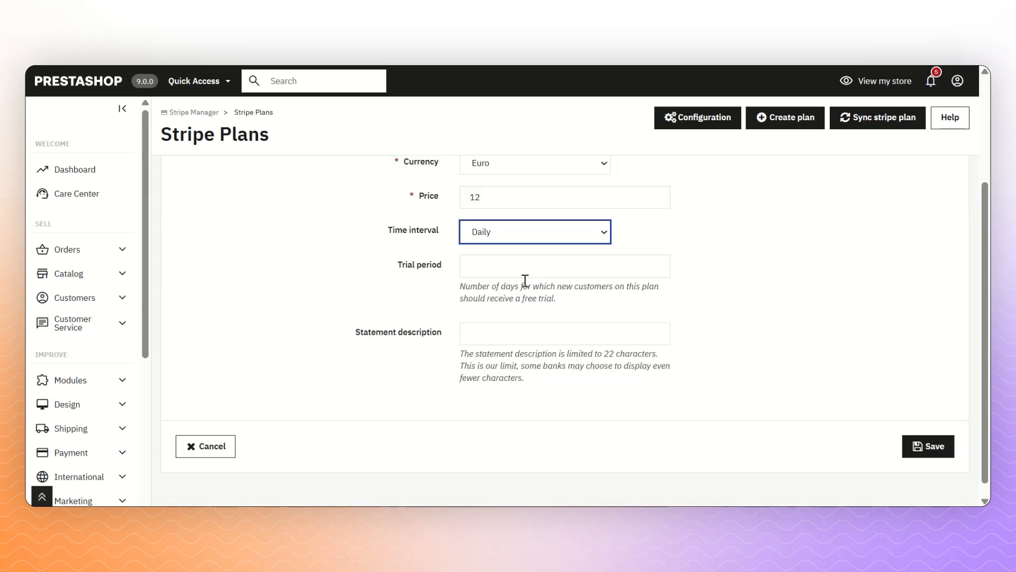
{"action": "left_click", "coordinate": [523, 267]}
{"action": "type", "text": "3"}
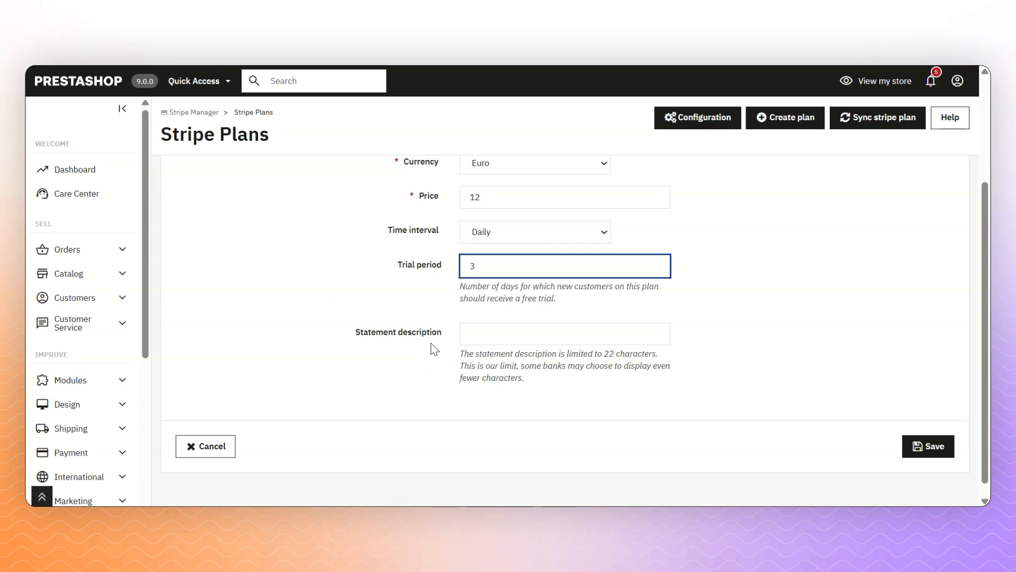
{"action": "left_click", "coordinate": [490, 335]}
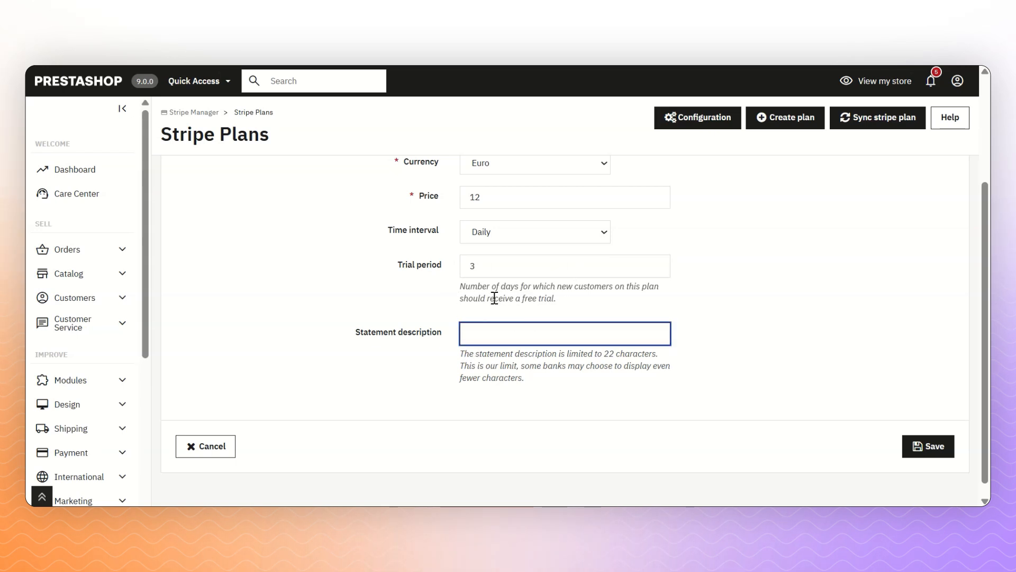
{"action": "type", "text": "This is a day wise plan."}
{"action": "left_click", "coordinate": [926, 449]}
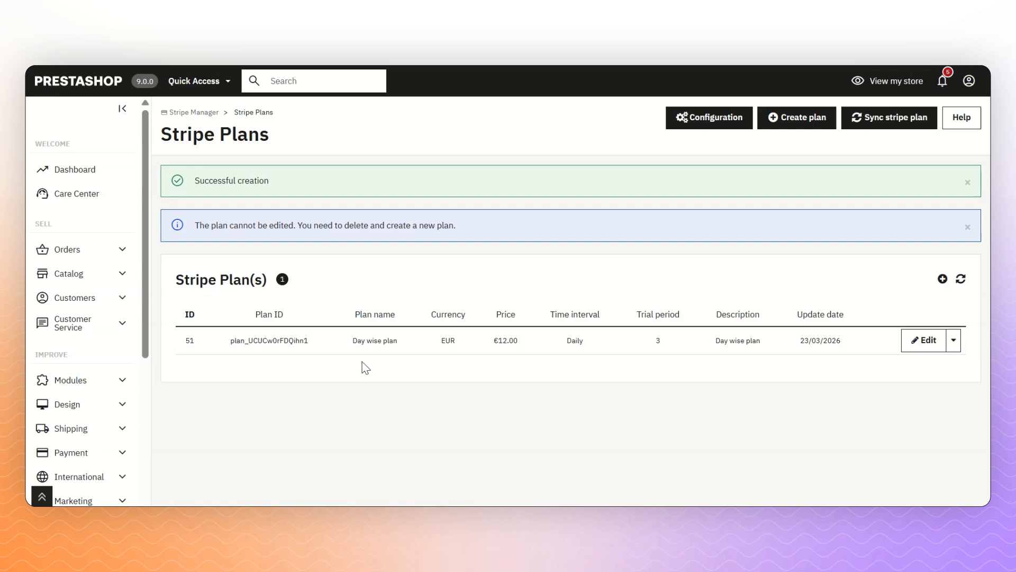
- Add a new plan billed Monthly with a 5-day trial and description 'Month wise plan', then save
{"action": "left_click", "coordinate": [805, 122]}
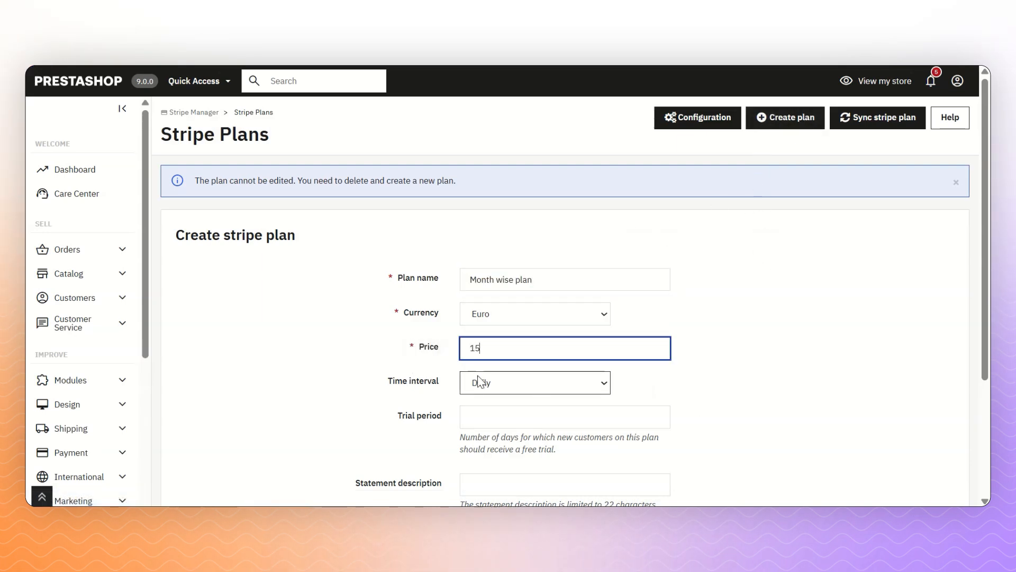
{"action": "left_click", "coordinate": [479, 381]}
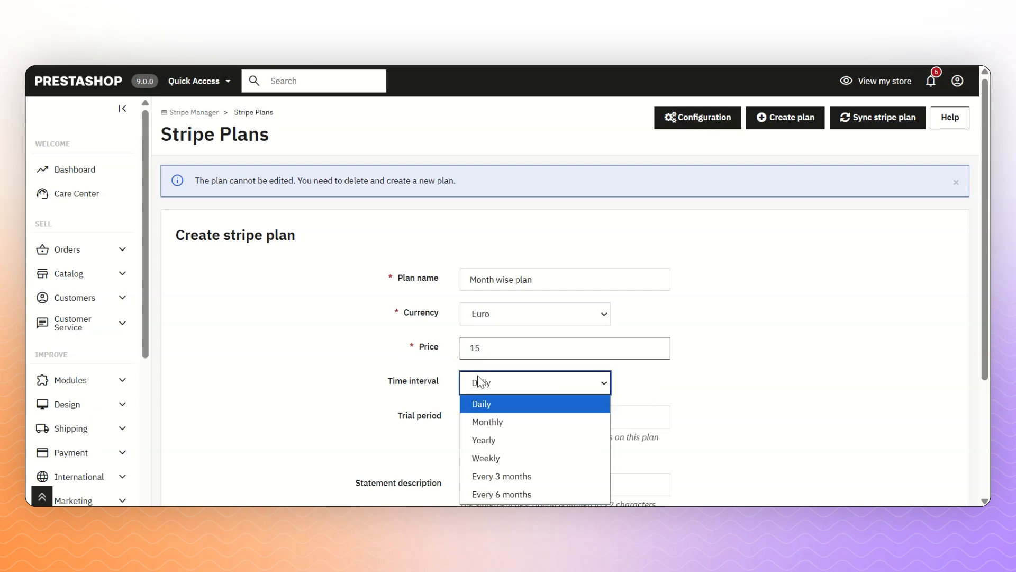
{"action": "left_click", "coordinate": [480, 421]}
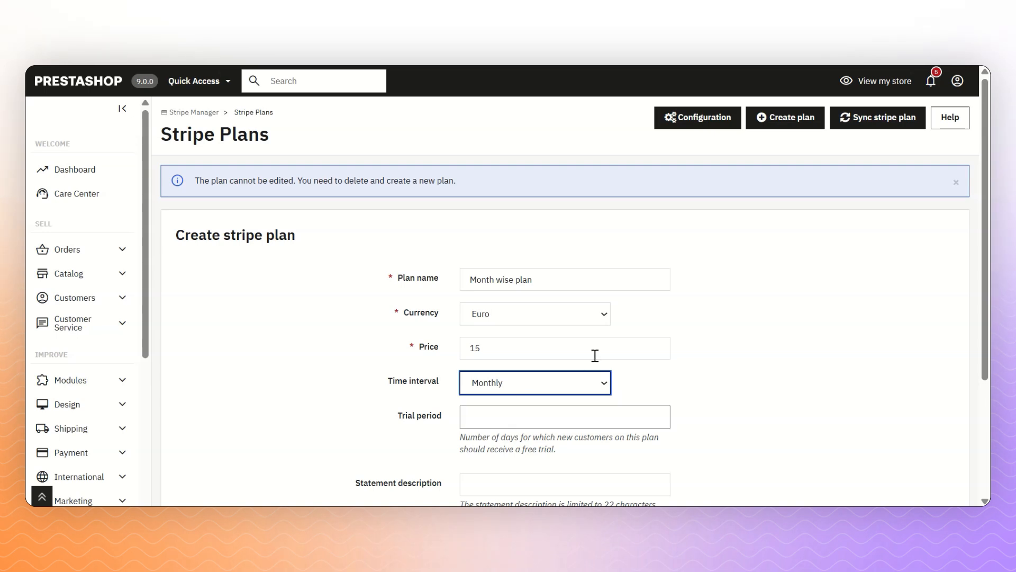
{"action": "scroll", "coordinate": [582, 365], "scroll_direction": "down", "scroll_amount": 3}
{"action": "left_click", "coordinate": [482, 273]}
{"action": "type", "text": "5"}
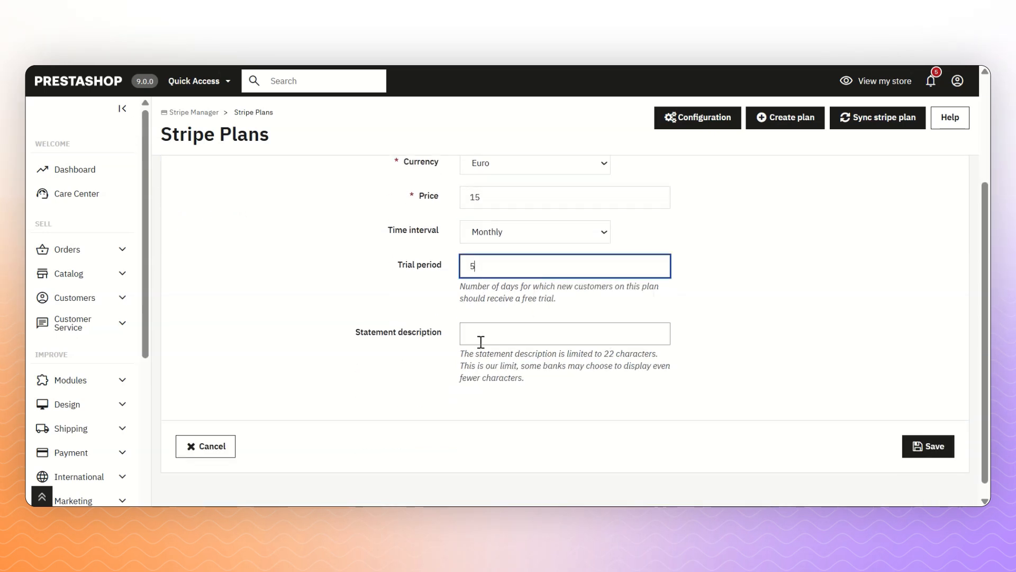
{"action": "left_click", "coordinate": [494, 337]}
{"action": "type", "text": "Month wise plan"}
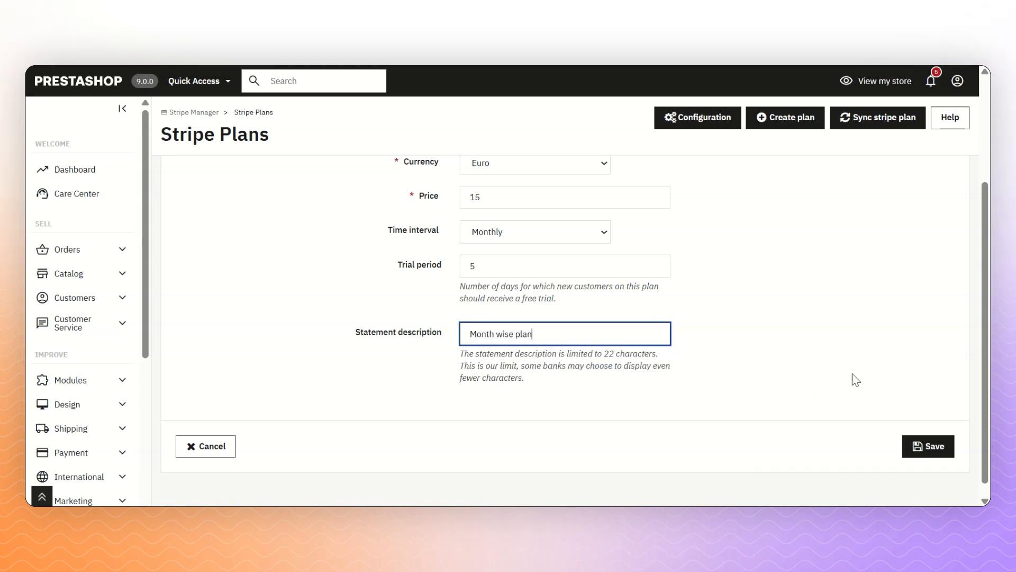
{"action": "left_click", "coordinate": [923, 451]}
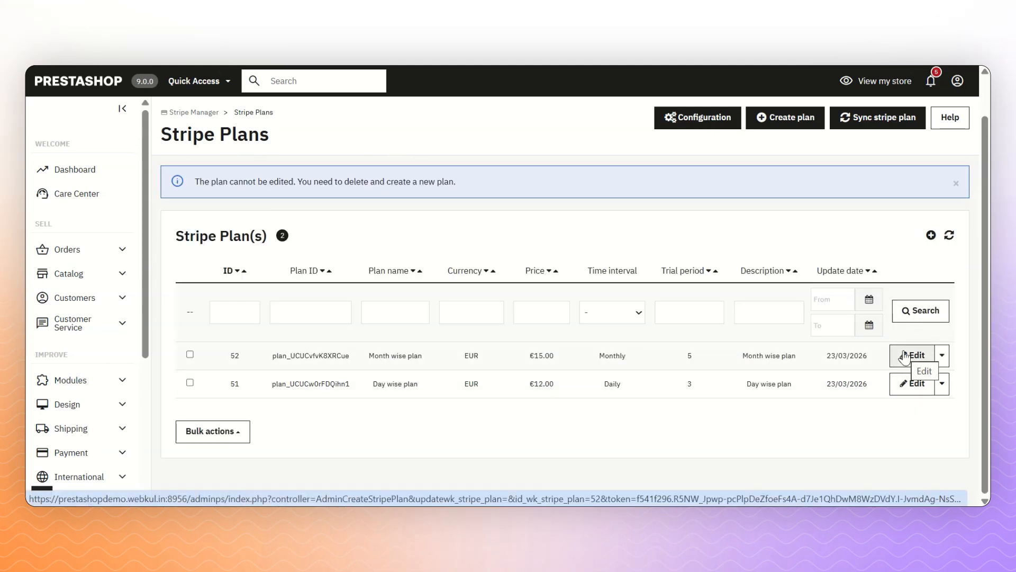
- Inspect the Month wise plan's delete option and the bulk actions list without changing anything
{"action": "left_click", "coordinate": [942, 353]}
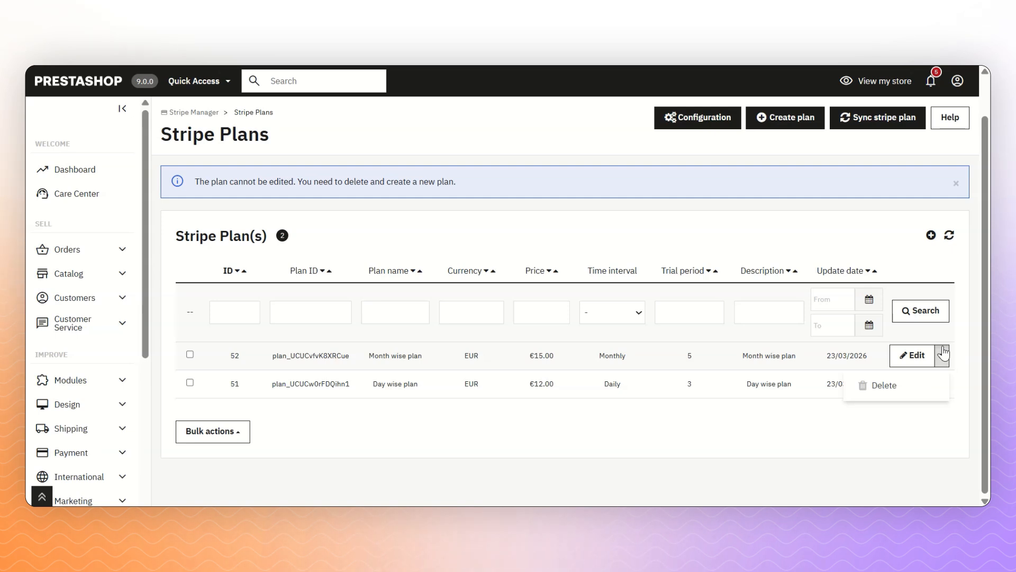
{"action": "left_click", "coordinate": [558, 448]}
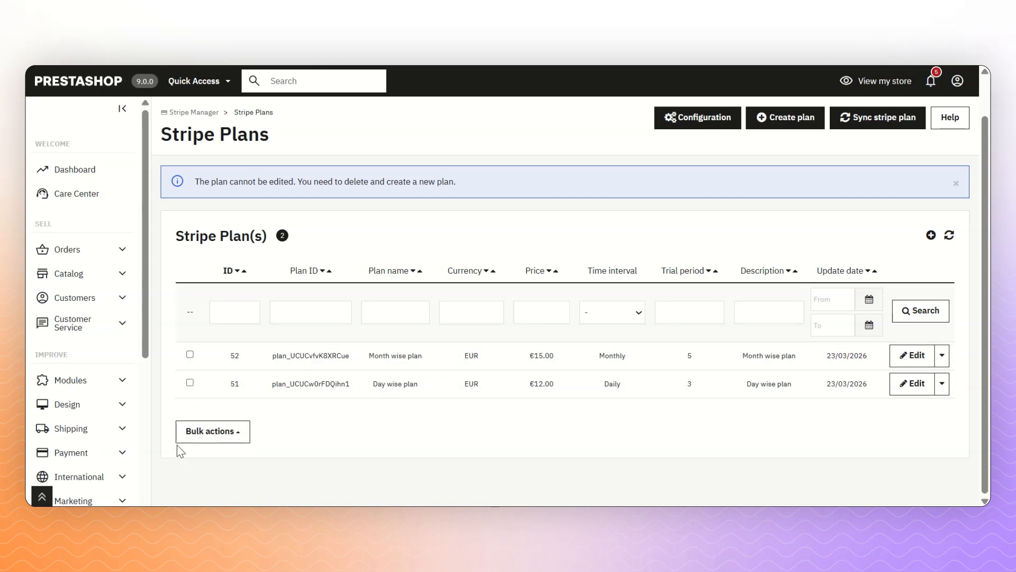
{"action": "left_click", "coordinate": [214, 432]}
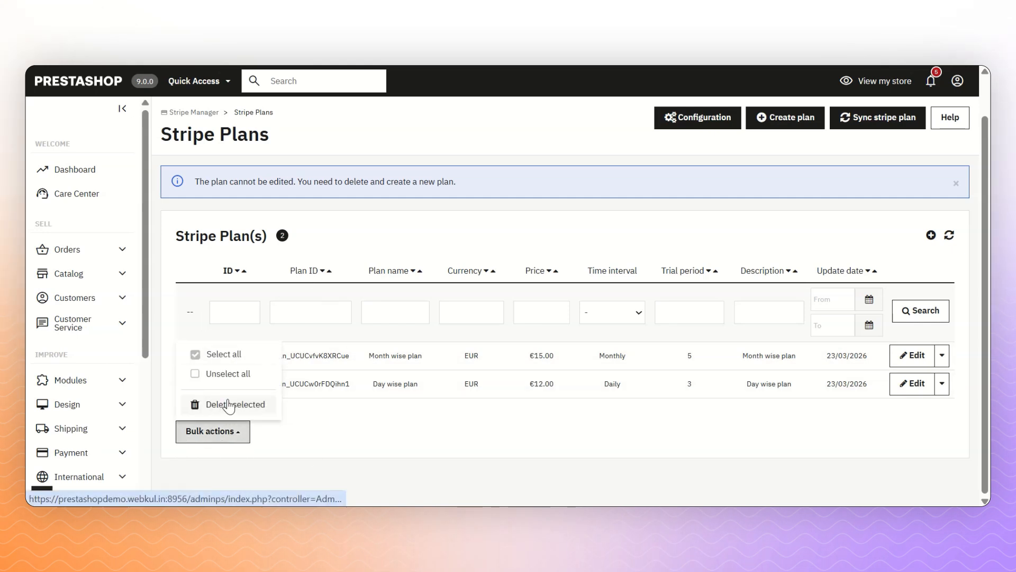
{"action": "key", "text": "Escape"}
- Select both the Month wise and Day wise plans and sync the plan list with Stripe
{"action": "left_click", "coordinate": [190, 355]}
{"action": "left_click", "coordinate": [190, 383]}
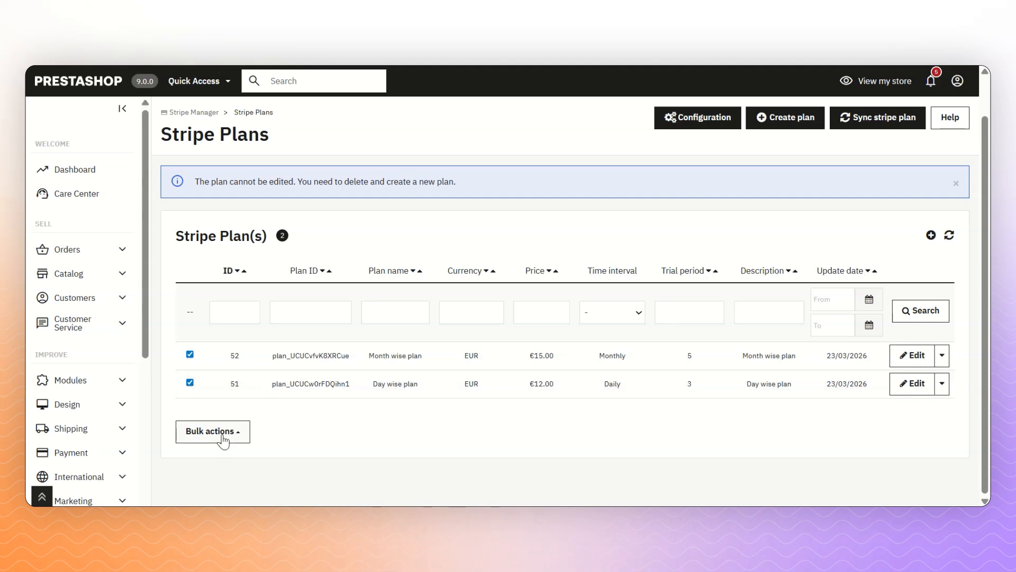
{"action": "left_click", "coordinate": [220, 436]}
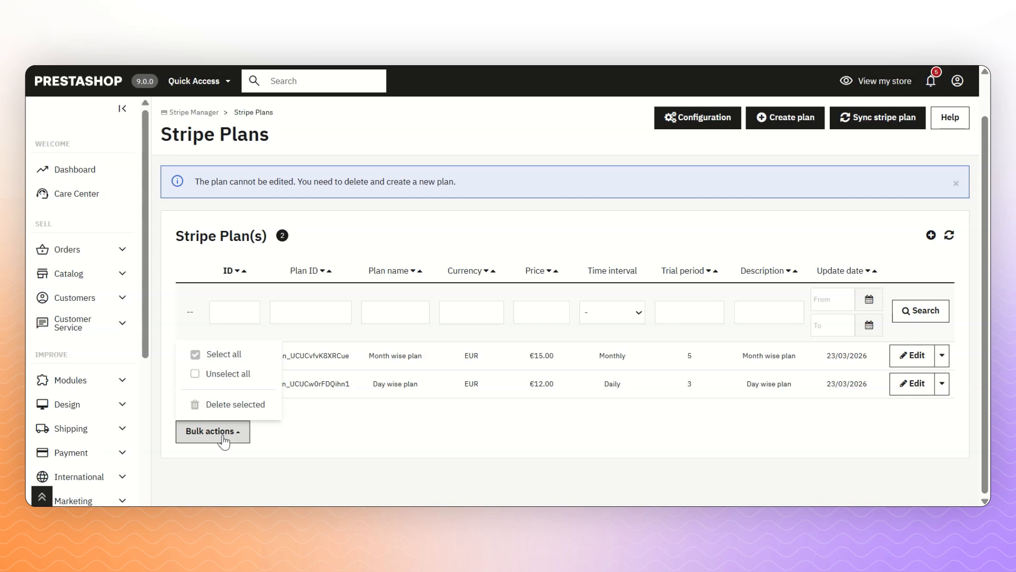
{"action": "left_click", "coordinate": [225, 440]}
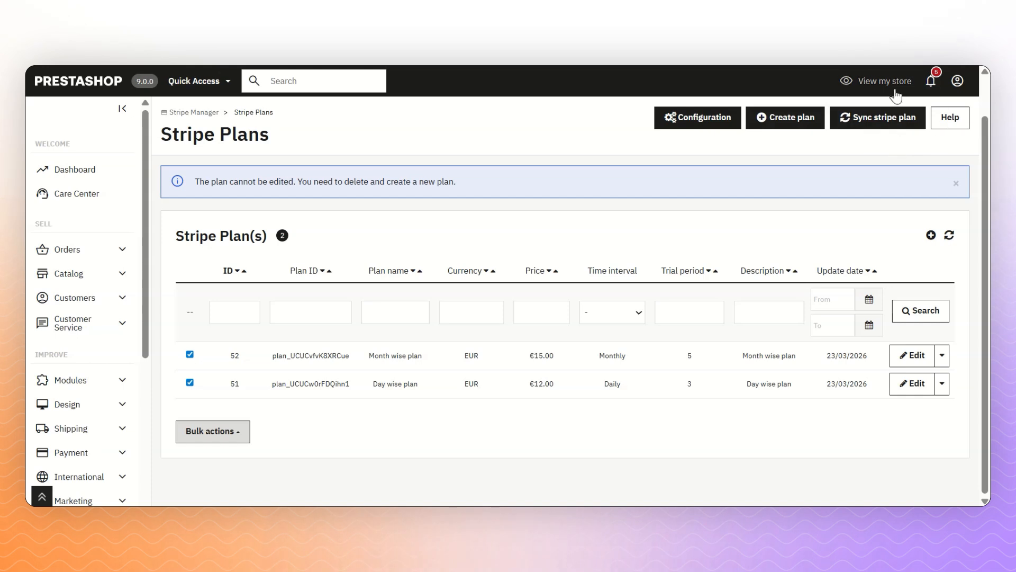
{"action": "left_click", "coordinate": [862, 127]}
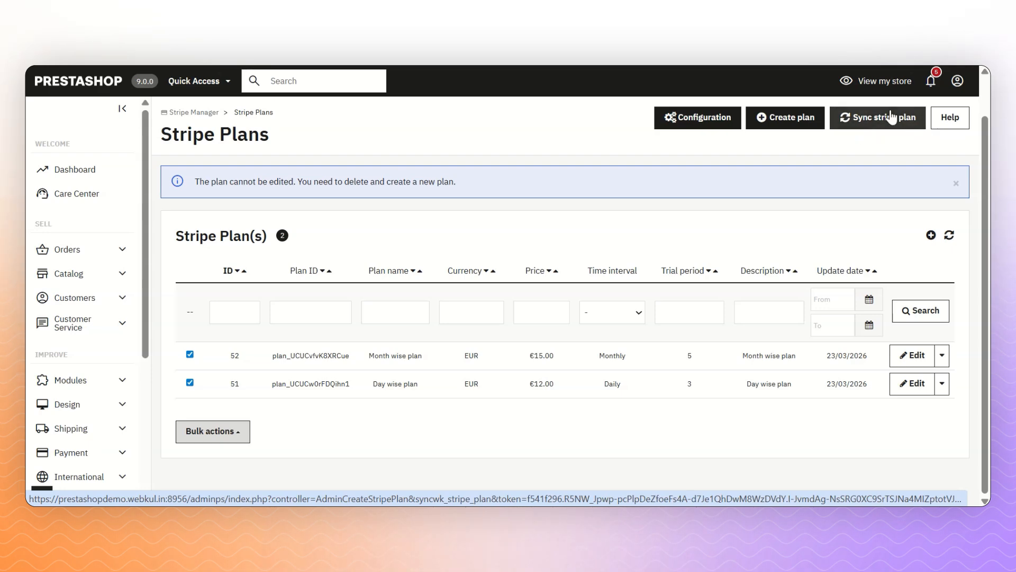
{"action": "scroll", "coordinate": [437, 261], "scroll_direction": "down", "scroll_amount": 8}
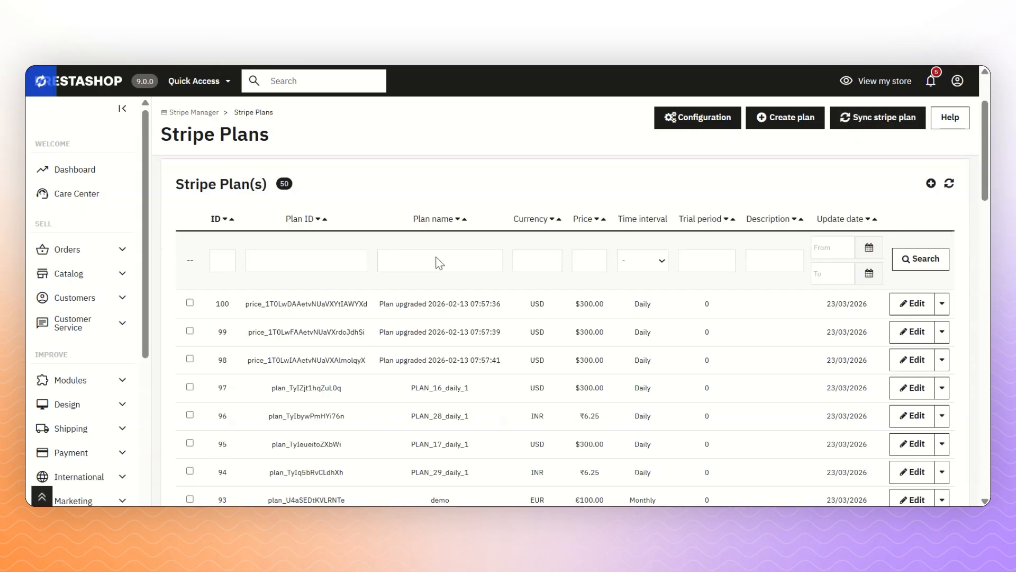
{"action": "scroll", "coordinate": [455, 272], "scroll_direction": "down", "scroll_amount": 5}
{"action": "scroll", "coordinate": [532, 347], "scroll_direction": "down", "scroll_amount": 5}
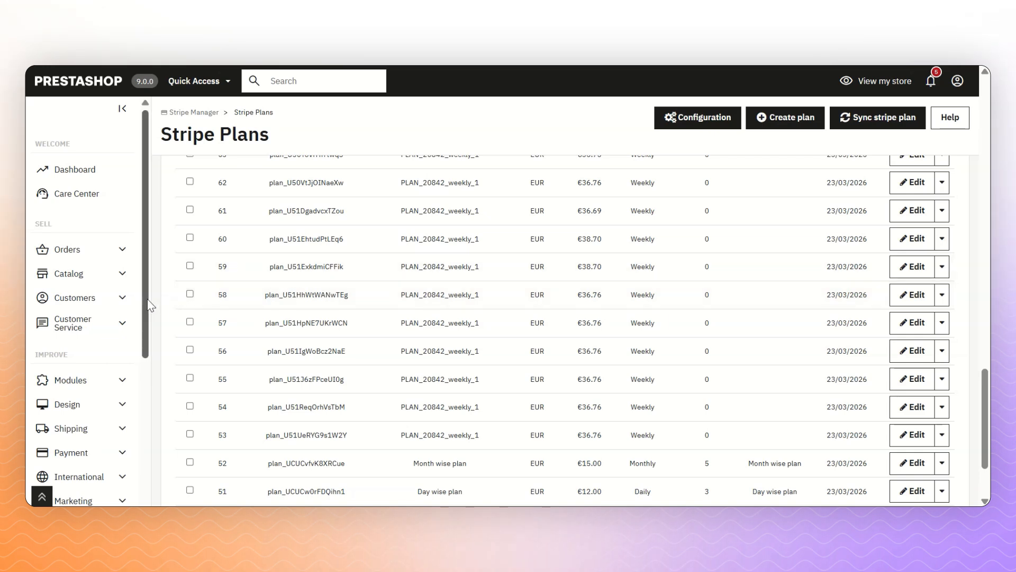
{"action": "left_click_drag", "start_coordinate": [148, 304], "coordinate": [117, 497]}
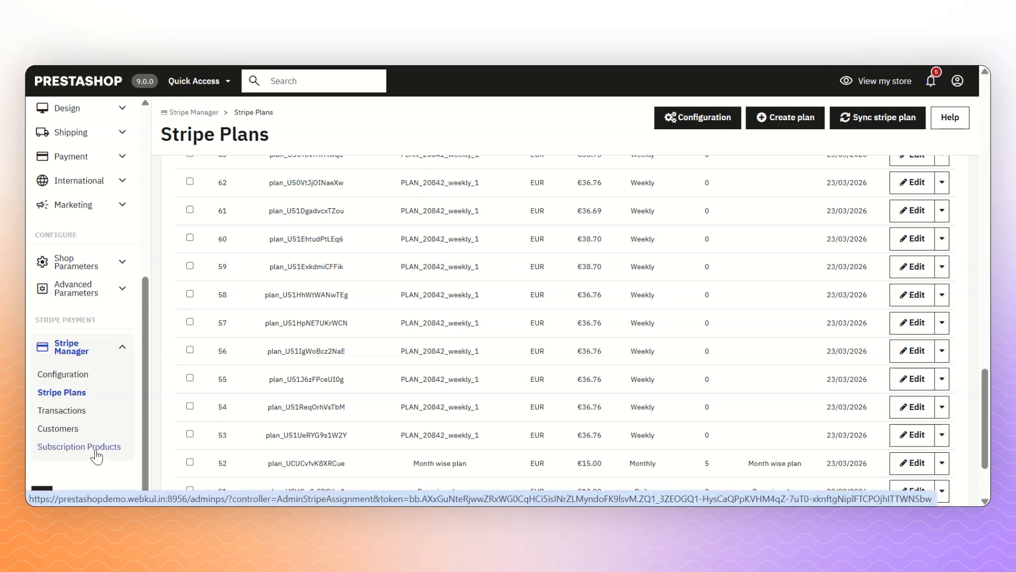
- Go to Stripe Manager's Subscription Products page and start the 'Assign products to plan' form
{"action": "left_click", "coordinate": [80, 446]}
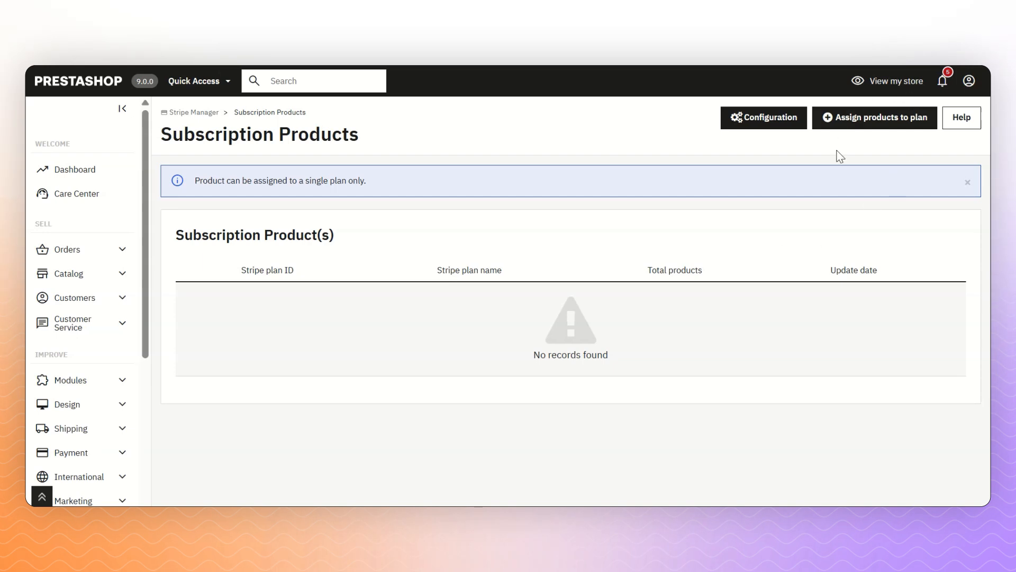
{"action": "left_click", "coordinate": [889, 122]}
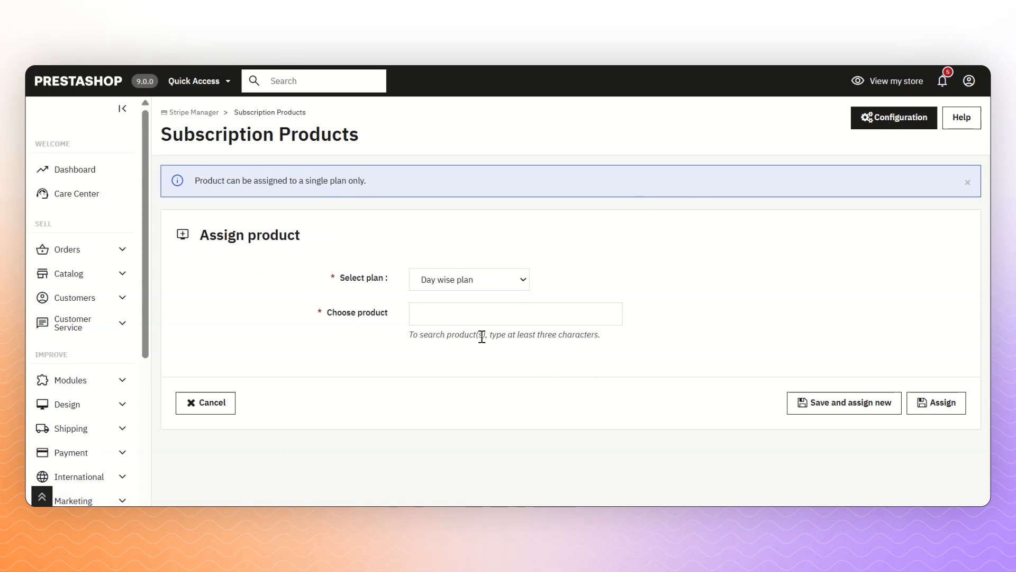
- Assign the Hummingbird printed t-shirt, found by searching 'humming', to the Day wise plan
{"action": "left_click", "coordinate": [435, 278]}
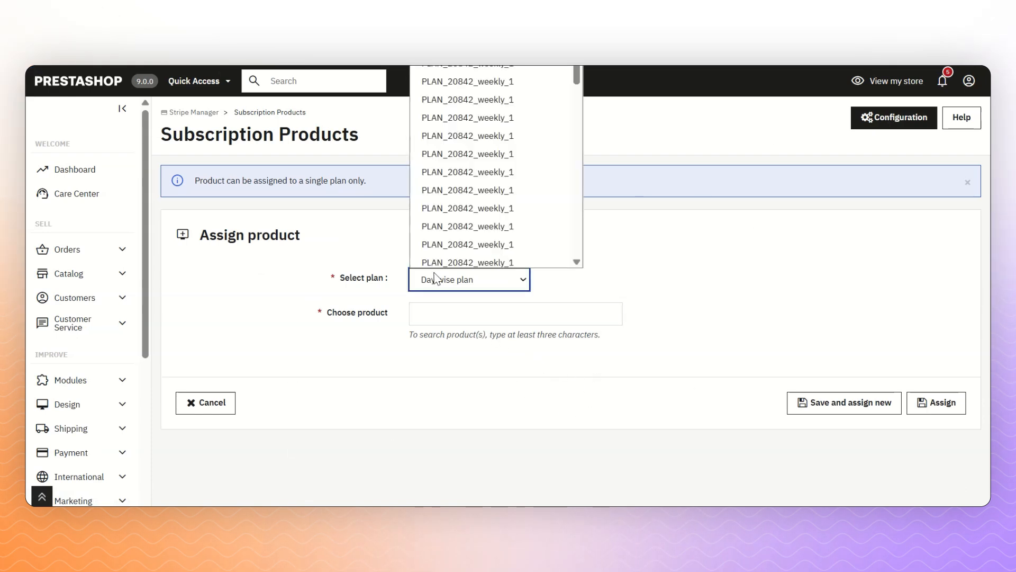
{"action": "left_click", "coordinate": [435, 279]}
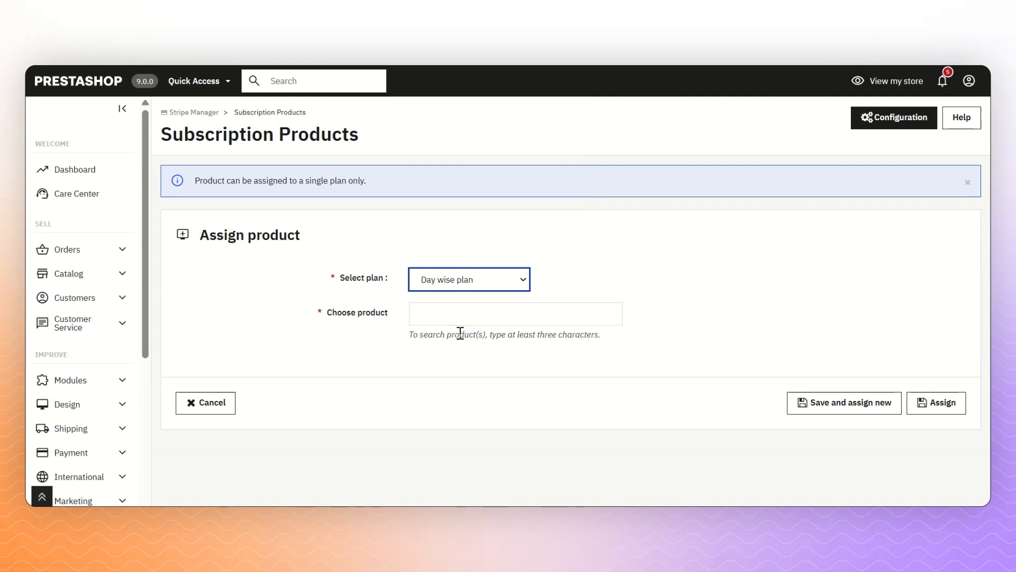
{"action": "left_click", "coordinate": [526, 312]}
{"action": "type", "text": "humming"}
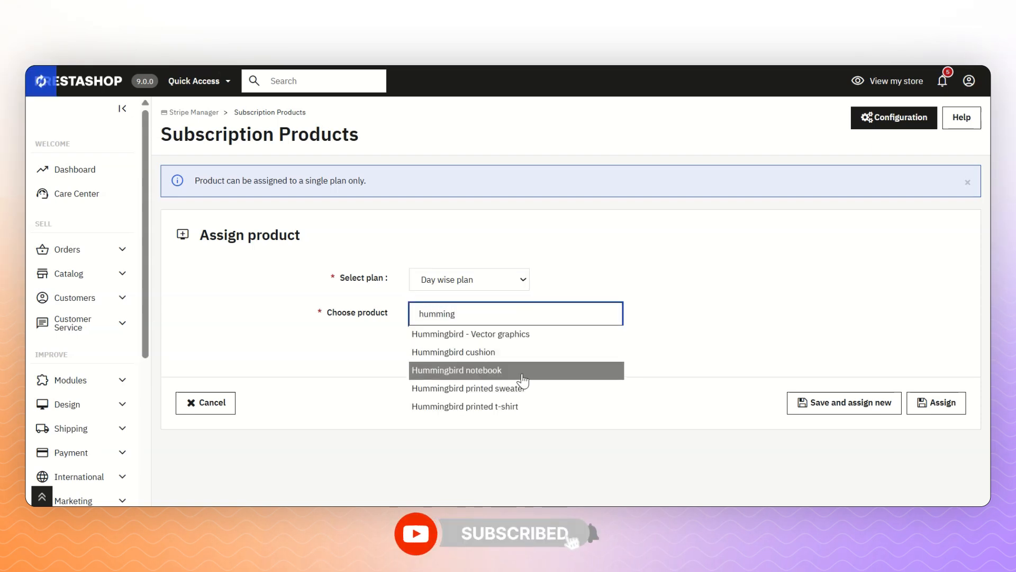
{"action": "left_click", "coordinate": [510, 406]}
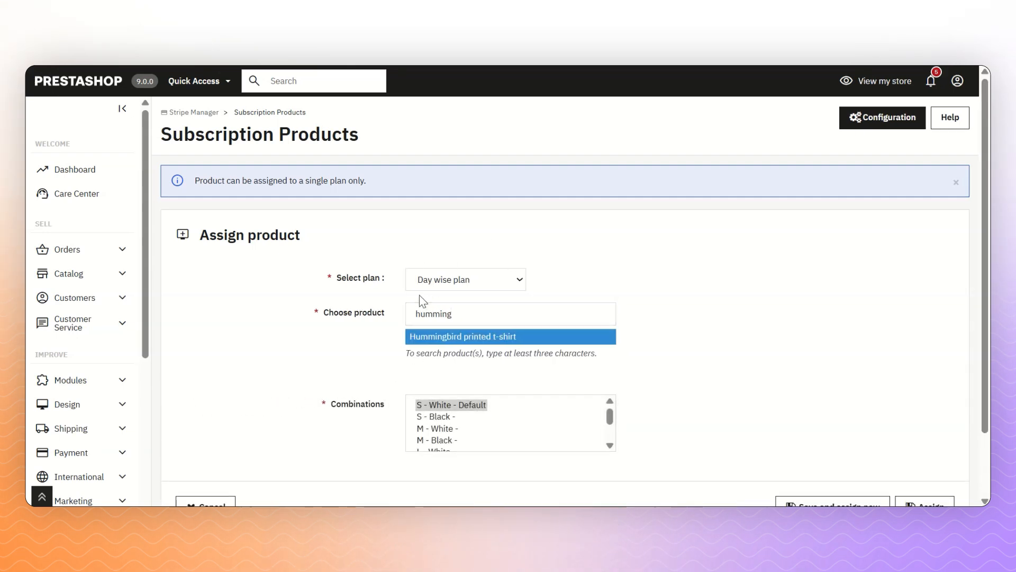
{"action": "mouse_move", "coordinate": [350, 408]}
{"action": "scroll", "coordinate": [535, 370], "scroll_direction": "down", "scroll_amount": 2}
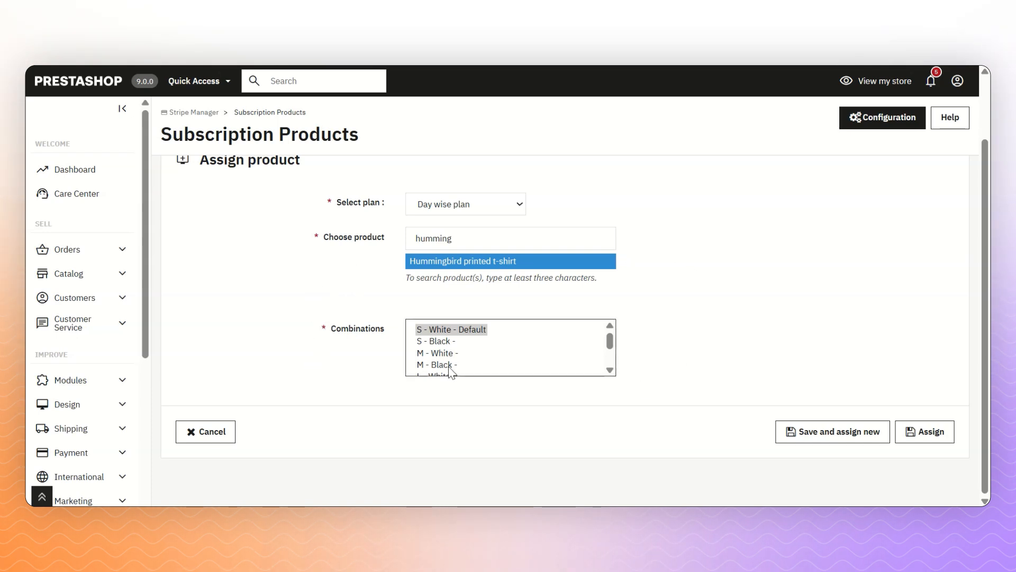
{"action": "left_click_drag", "start_coordinate": [441, 365], "coordinate": [462, 380]}
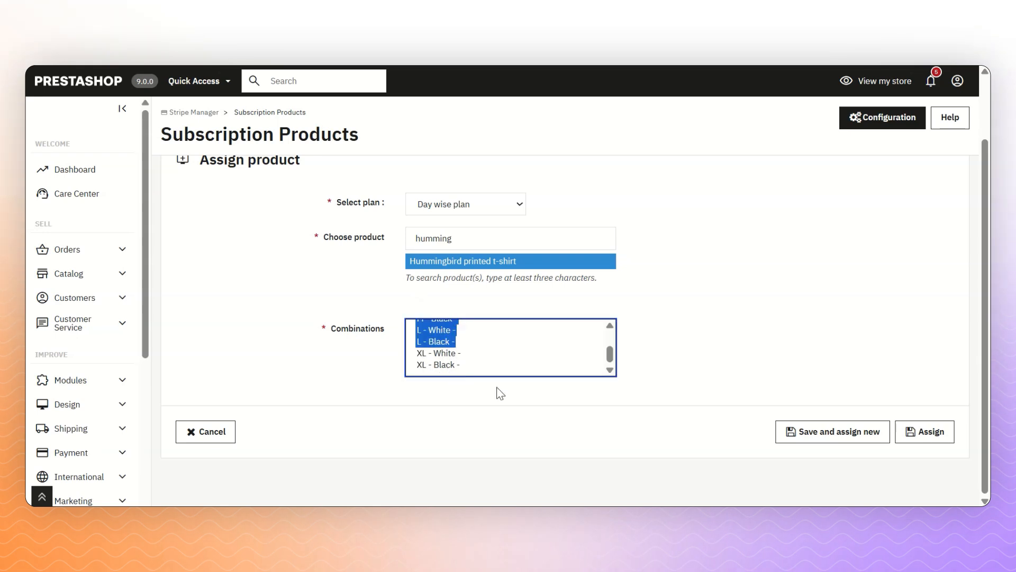
{"action": "left_click", "coordinate": [932, 434]}
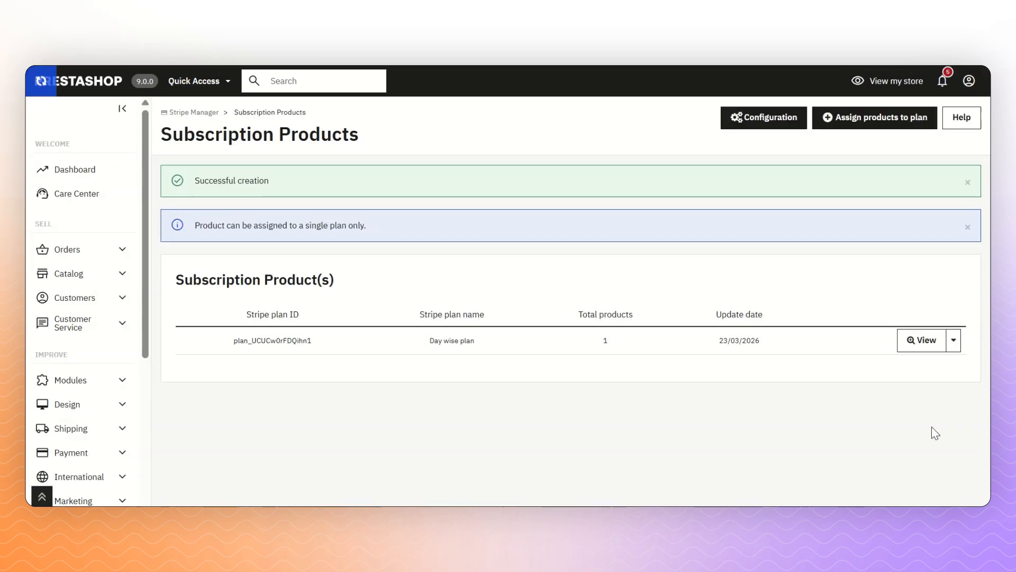
- Assign the Hummingbird printed sweater, sizes S to XL, to the Month wise plan after searching 'sweat'
{"action": "left_click", "coordinate": [853, 124]}
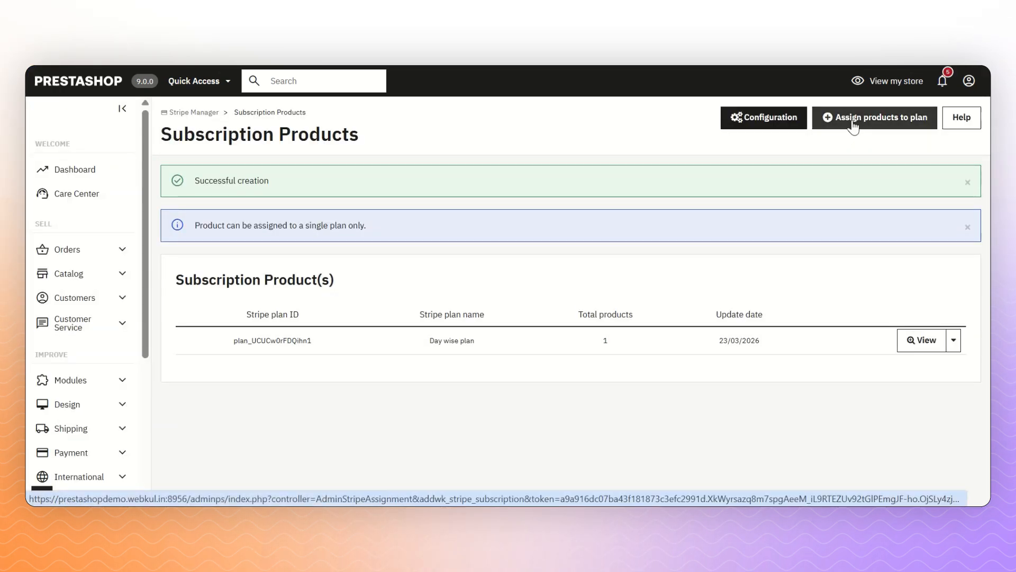
{"action": "left_click", "coordinate": [462, 280]}
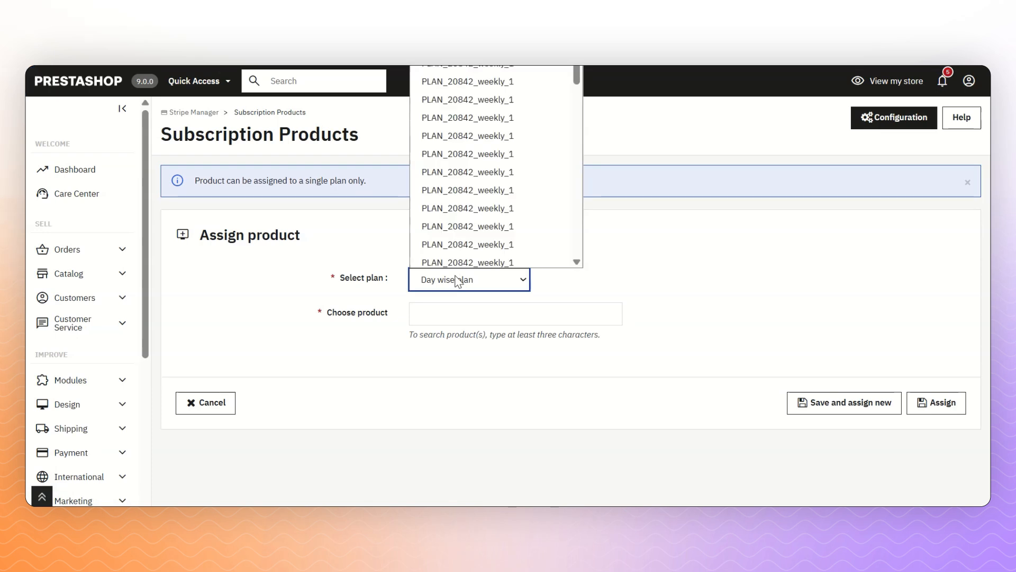
{"action": "left_click", "coordinate": [452, 45]}
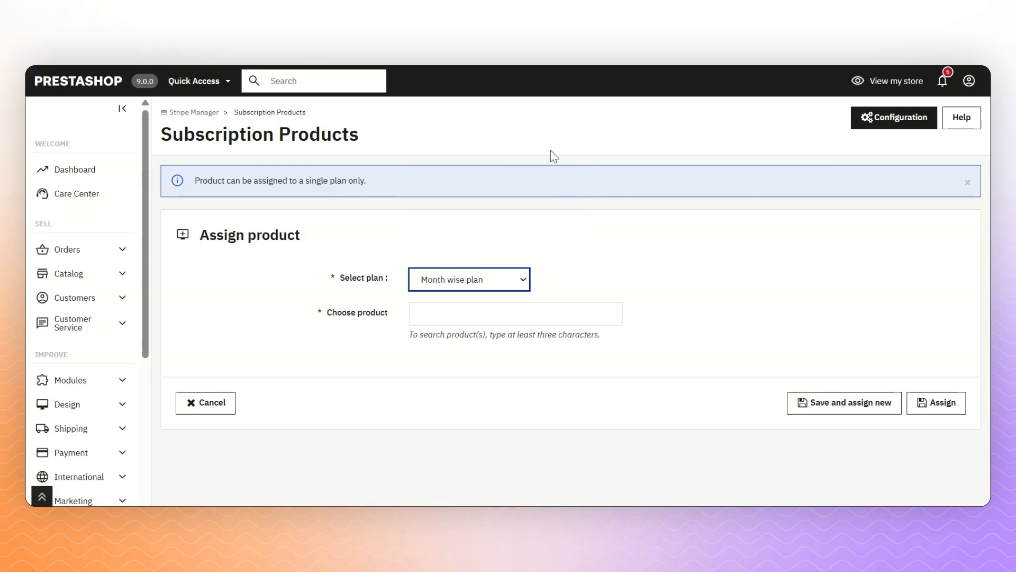
{"action": "left_click", "coordinate": [473, 321]}
{"action": "type", "text": "sweat"}
{"action": "left_click_drag", "start_coordinate": [422, 330], "coordinate": [422, 366]}
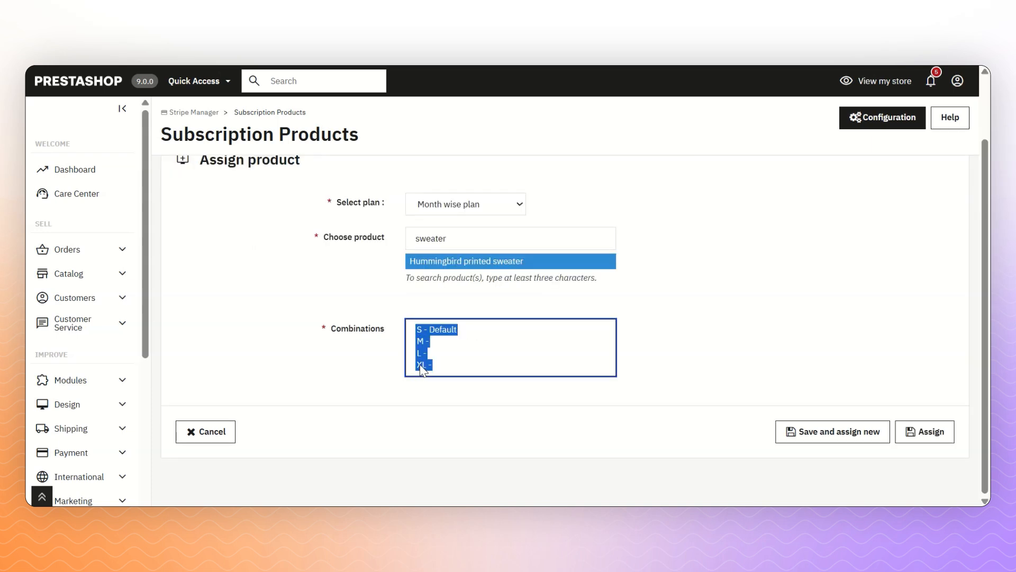
{"action": "left_click", "coordinate": [935, 439]}
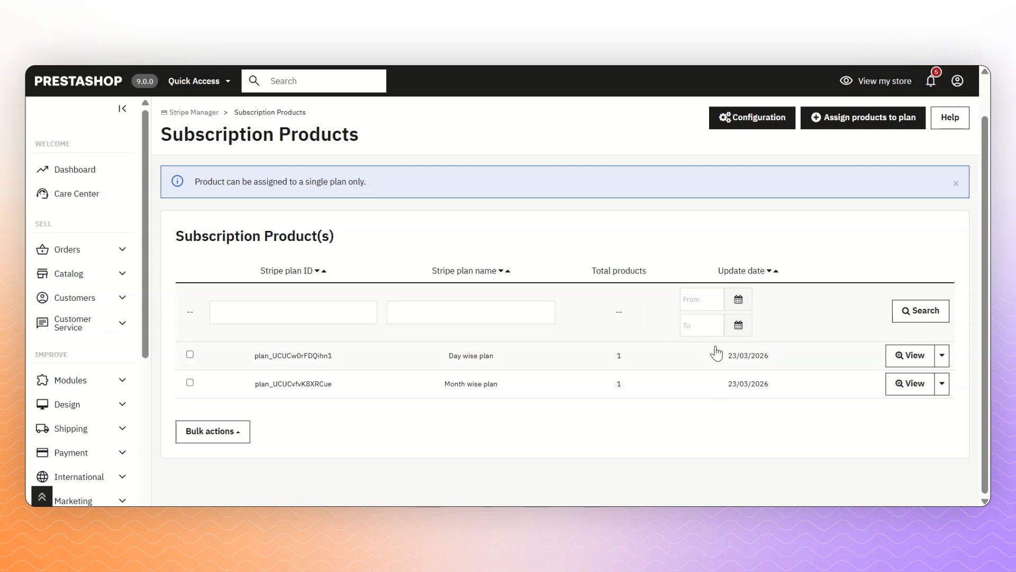
{"action": "left_click", "coordinate": [904, 358]}
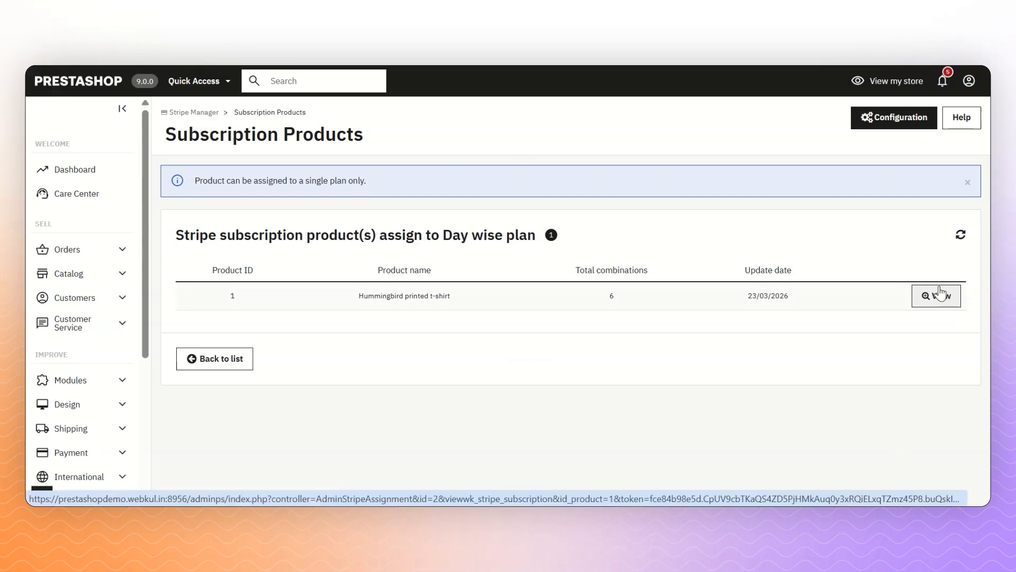
{"action": "left_click", "coordinate": [940, 293]}
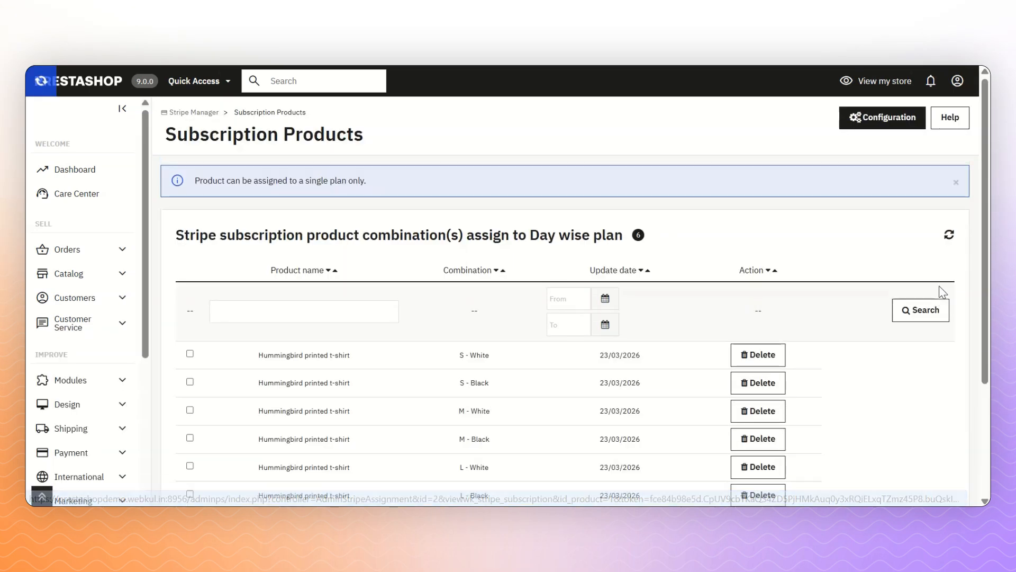
{"action": "scroll", "coordinate": [899, 333], "scroll_direction": "down", "scroll_amount": 3}
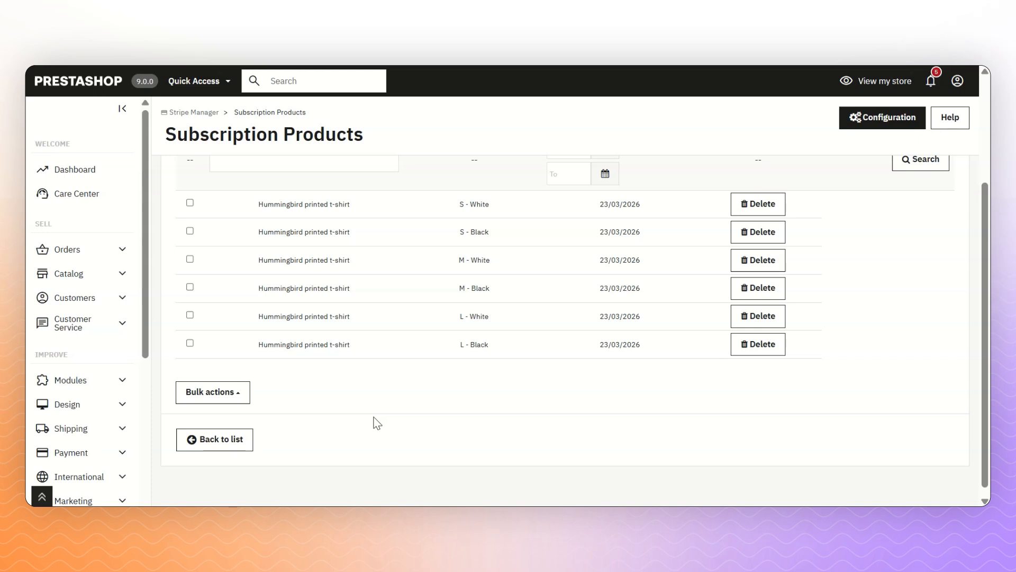
{"action": "left_click", "coordinate": [189, 399]}
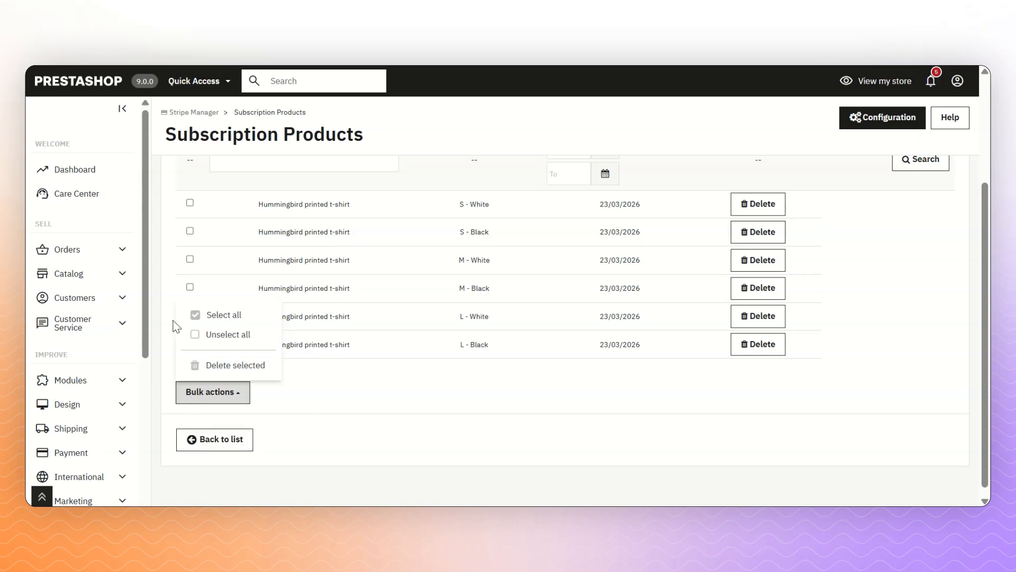
{"action": "left_click", "coordinate": [277, 445]}
{"action": "left_click", "coordinate": [217, 439]}
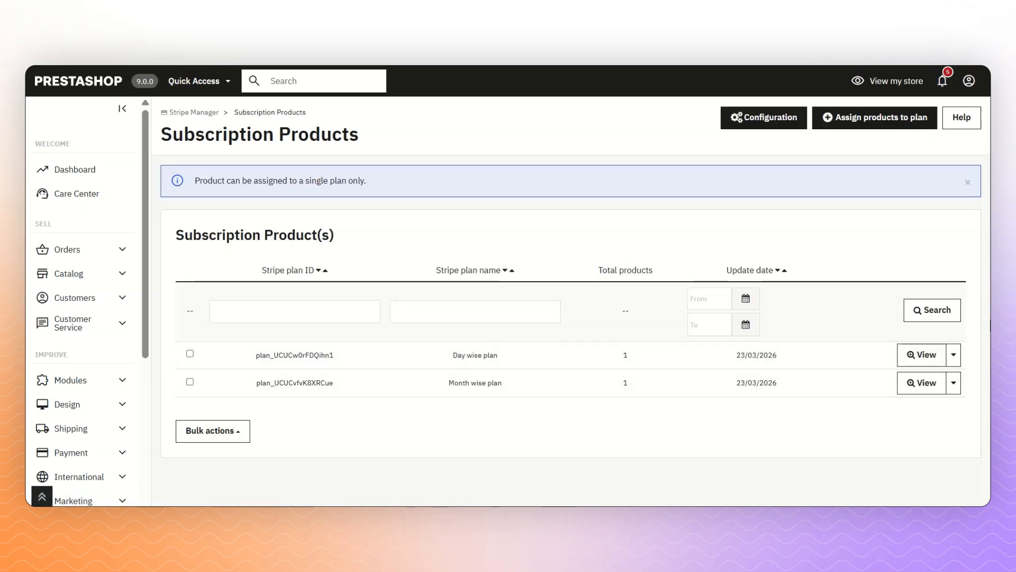
- Check the Day wise plan's extra actions and the bulk options, then dismiss them
{"action": "left_click", "coordinate": [954, 354]}
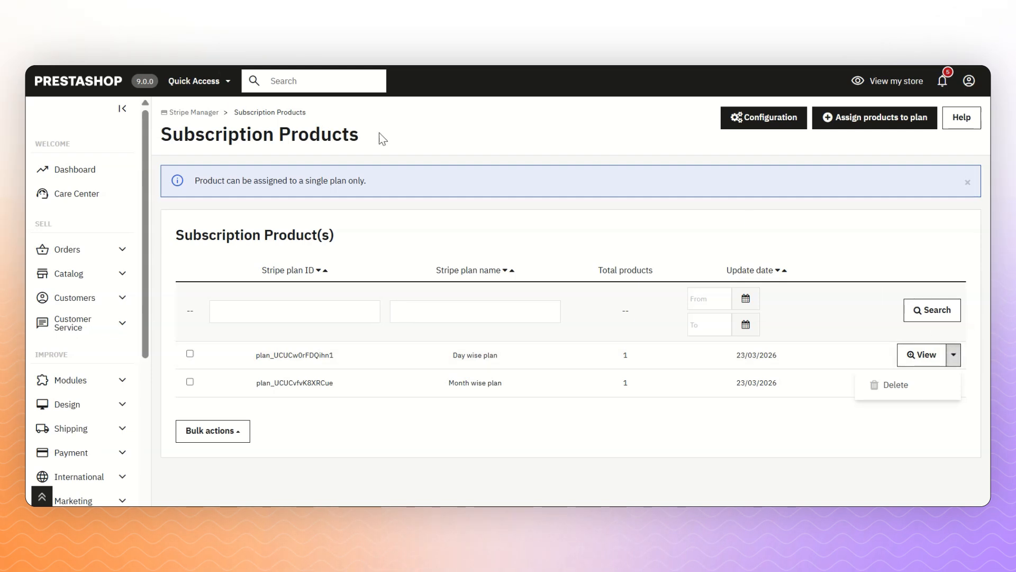
{"action": "left_click", "coordinate": [210, 438]}
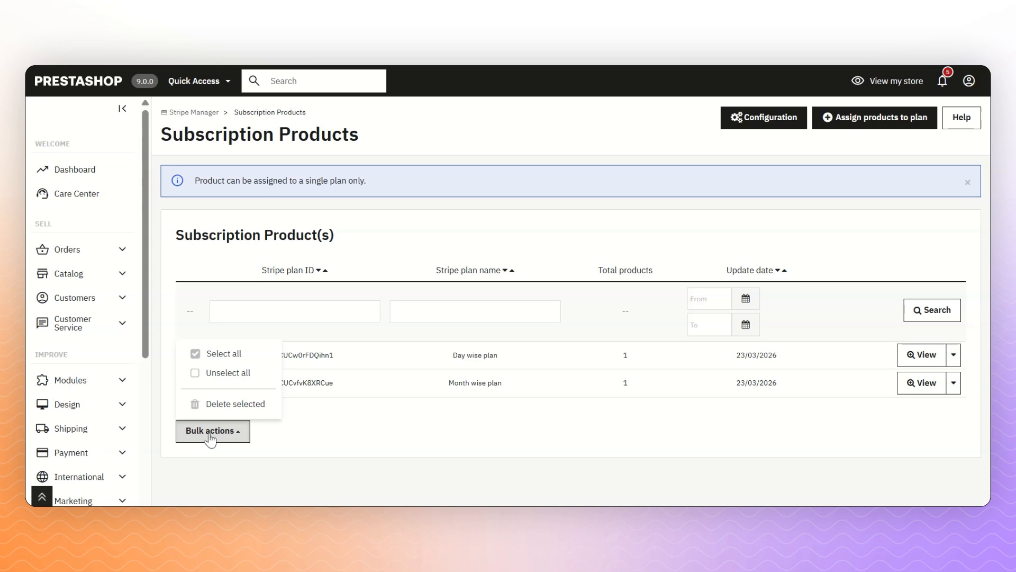
{"action": "left_click", "coordinate": [406, 434]}
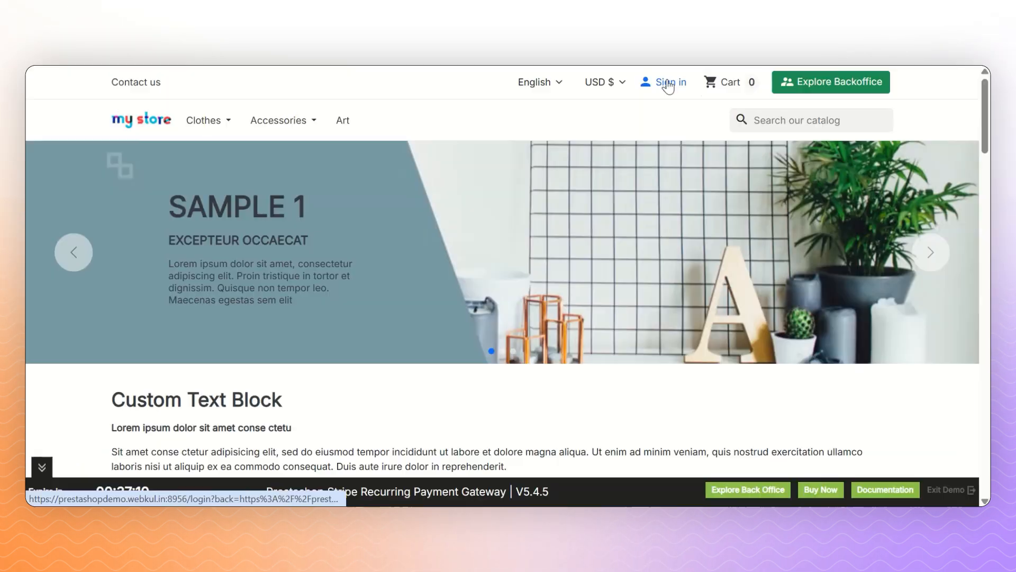
- Sign in to the storefront customer account with the demo password
{"action": "left_click", "coordinate": [665, 82]}
{"action": "left_click", "coordinate": [390, 304]}
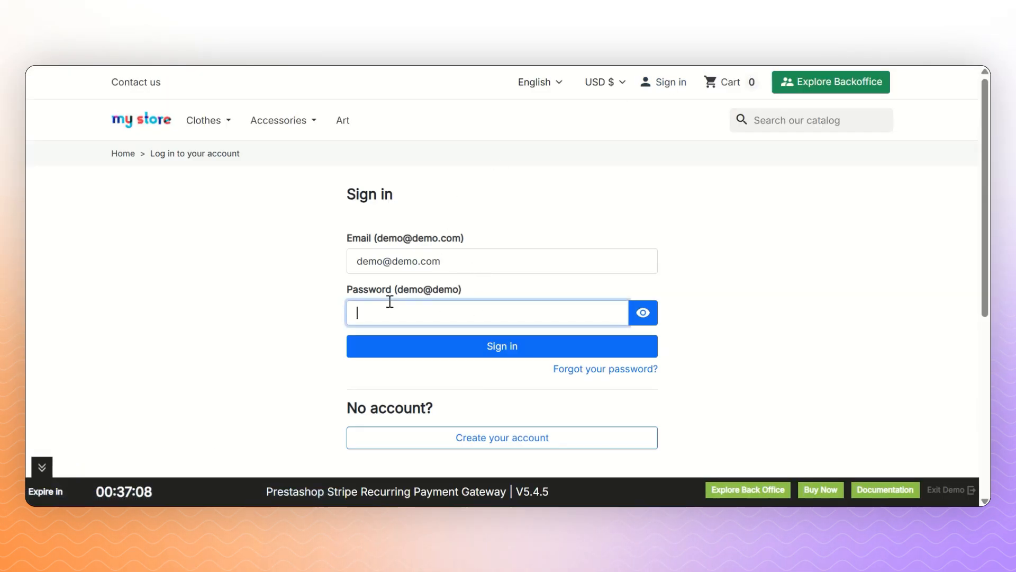
{"action": "type", "text": "demo@demo"}
{"action": "left_click", "coordinate": [394, 345]}
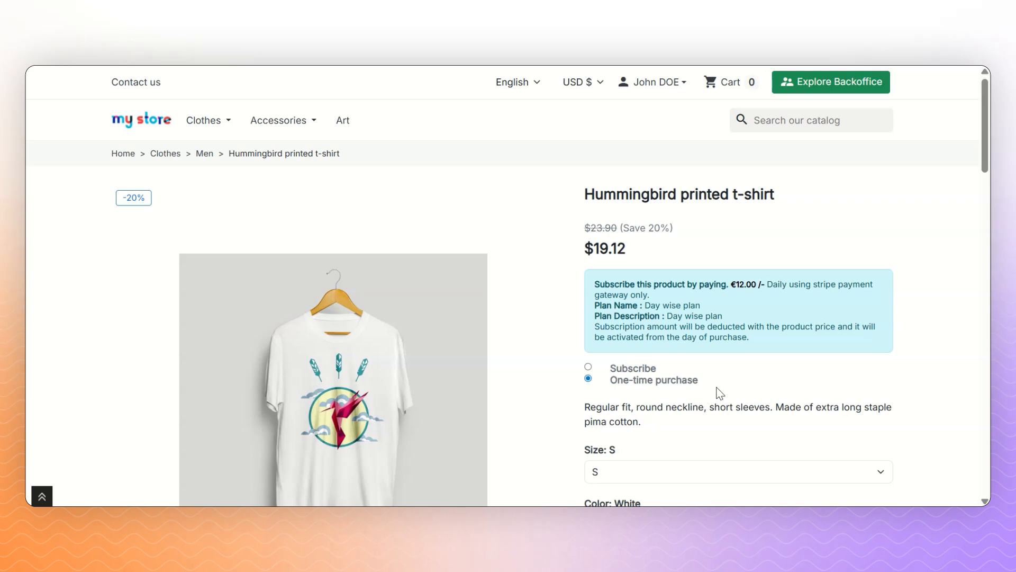
- Add the Hummingbird printed t-shirt to the cart as a subscription and go to the cart
{"action": "left_click", "coordinate": [648, 369]}
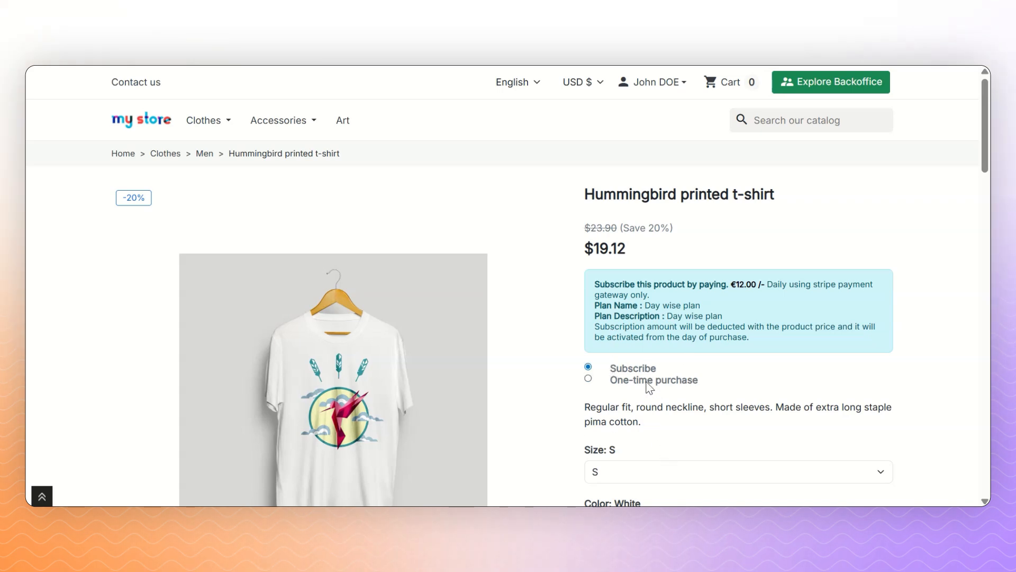
{"action": "scroll", "coordinate": [731, 420], "scroll_direction": "down", "scroll_amount": 2}
{"action": "left_click", "coordinate": [762, 490]}
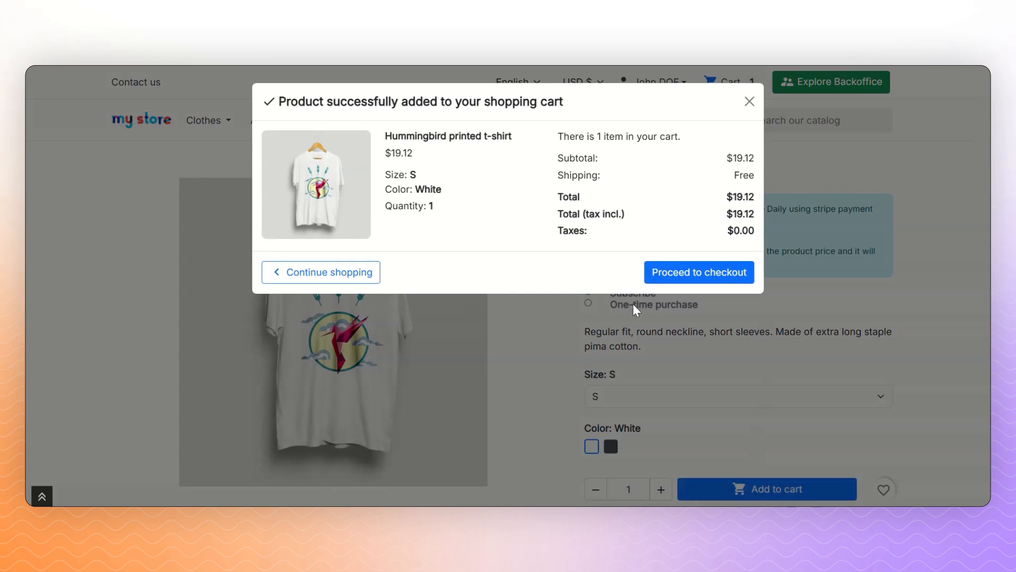
{"action": "left_click", "coordinate": [651, 274]}
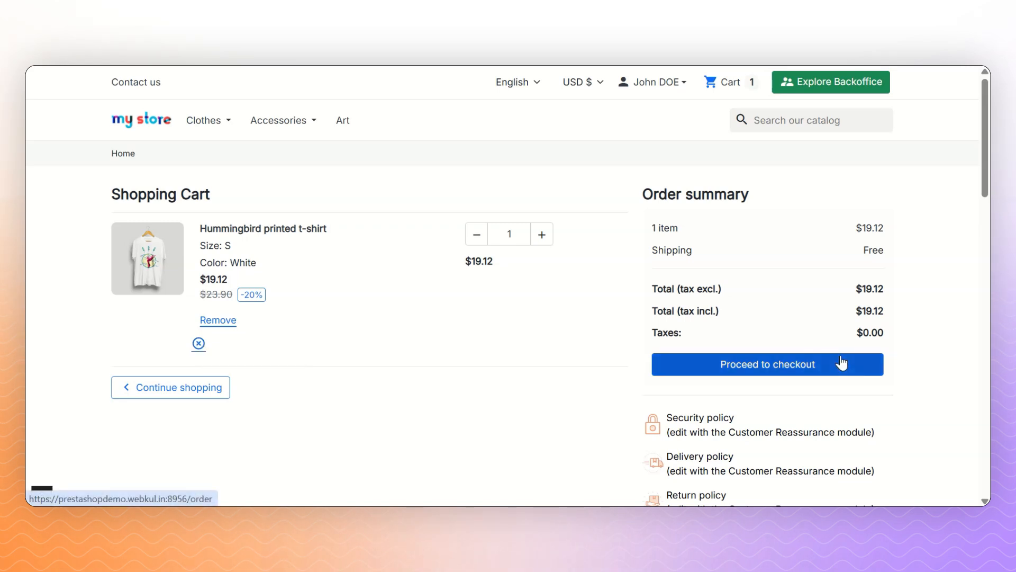
- Proceed through checkout's address and shipping steps to the payment step
{"action": "left_click", "coordinate": [812, 363]}
{"action": "scroll", "coordinate": [470, 275], "scroll_direction": "down", "scroll_amount": 5}
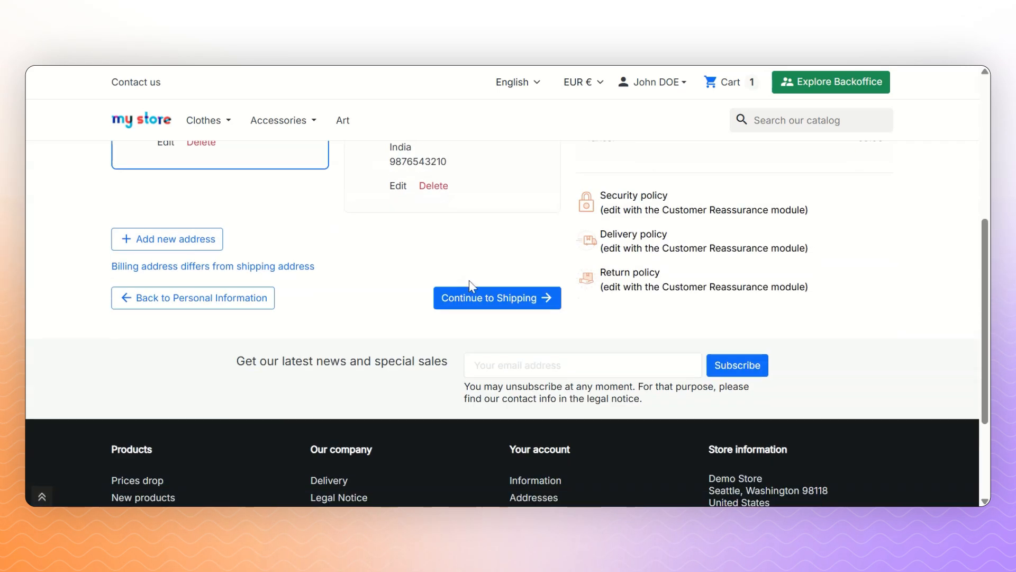
{"action": "left_click", "coordinate": [482, 299]}
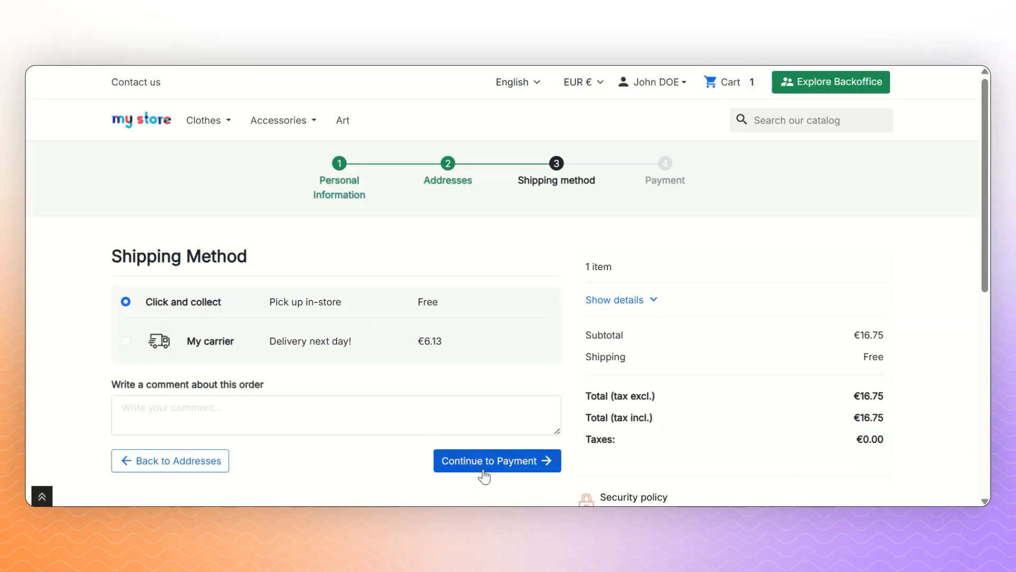
{"action": "left_click", "coordinate": [445, 460]}
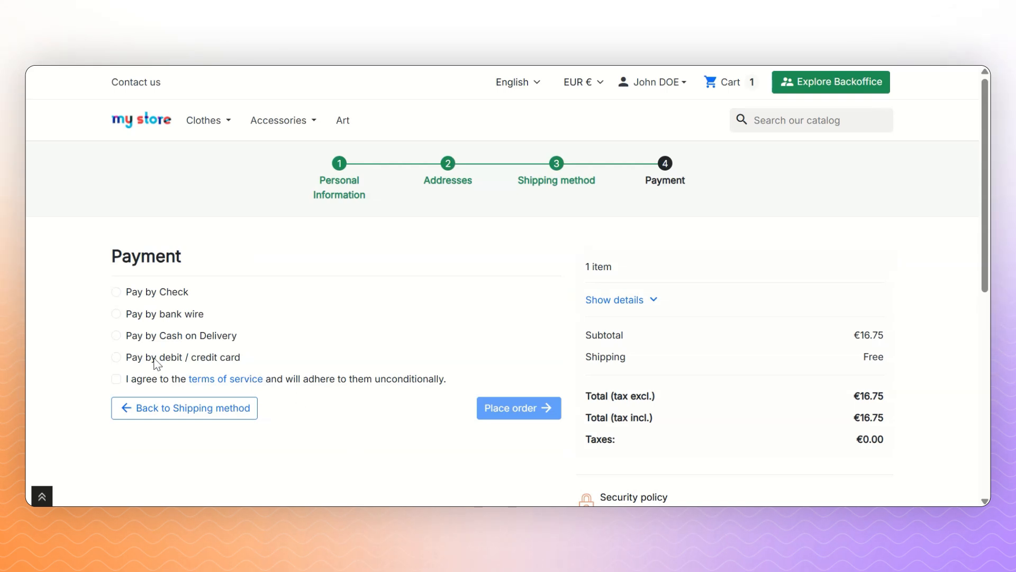
- Choose debit/credit card payment, copy the test card number, accept the terms, and place the order
{"action": "left_click", "coordinate": [156, 361]}
{"action": "double_click", "coordinate": [177, 400]}
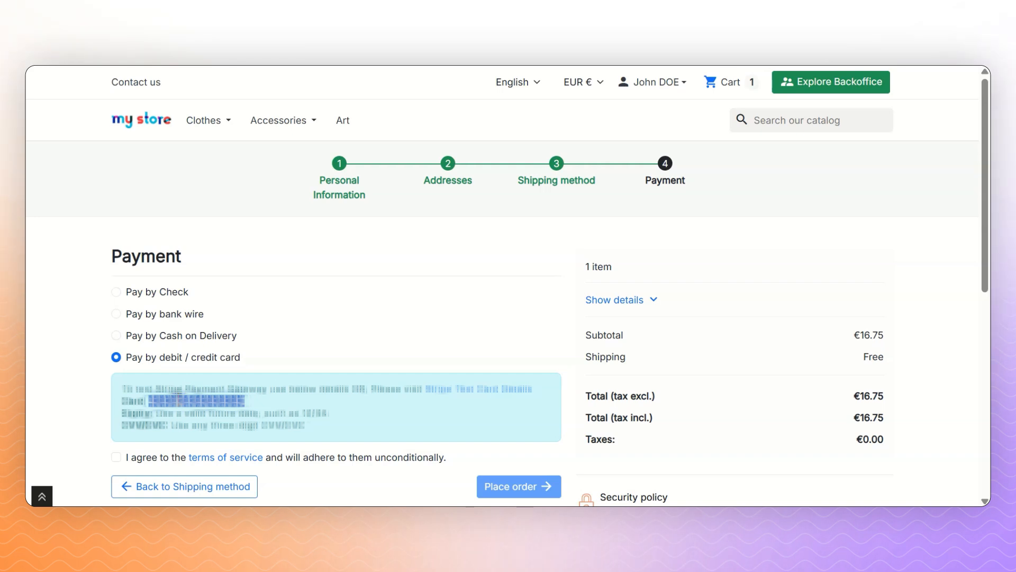
{"action": "scroll", "coordinate": [210, 365], "scroll_direction": "down", "scroll_amount": 2}
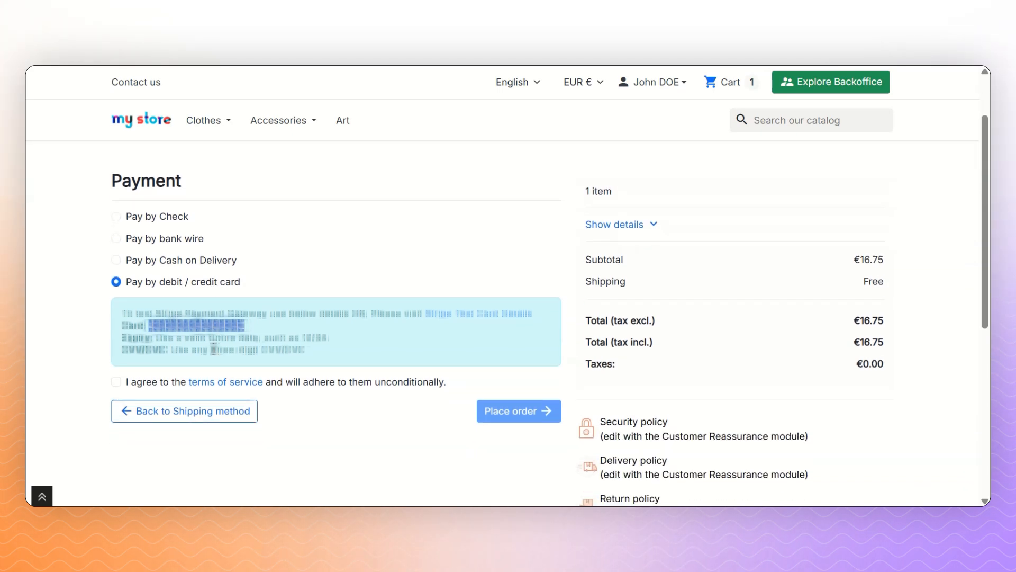
{"action": "left_click", "coordinate": [136, 382]}
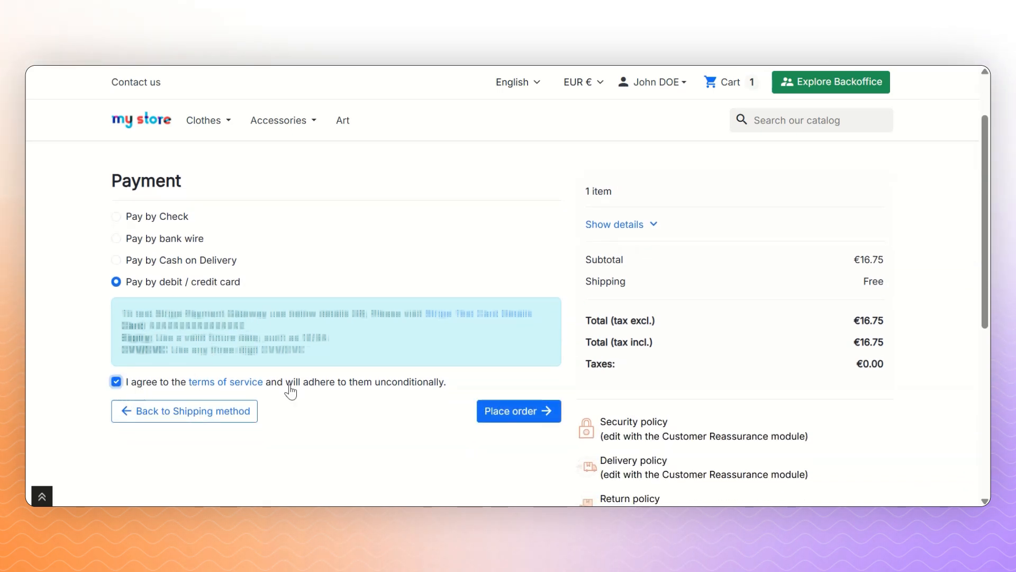
{"action": "left_click", "coordinate": [497, 415]}
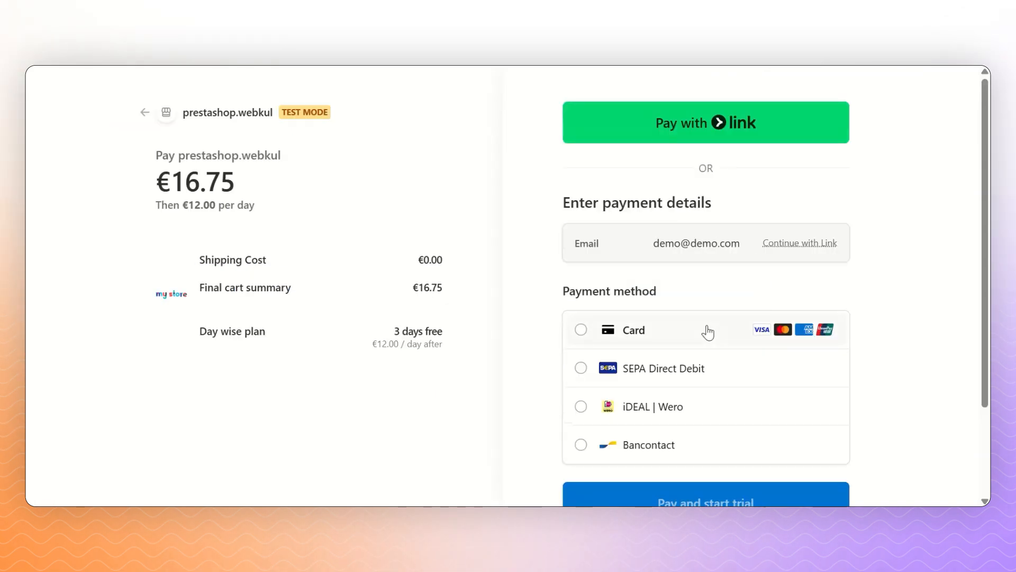
- Pay €16.75 by test card in Stripe Checkout and start the Day wise plan's 3-day trial
{"action": "scroll", "coordinate": [708, 330], "scroll_direction": "down", "scroll_amount": 3}
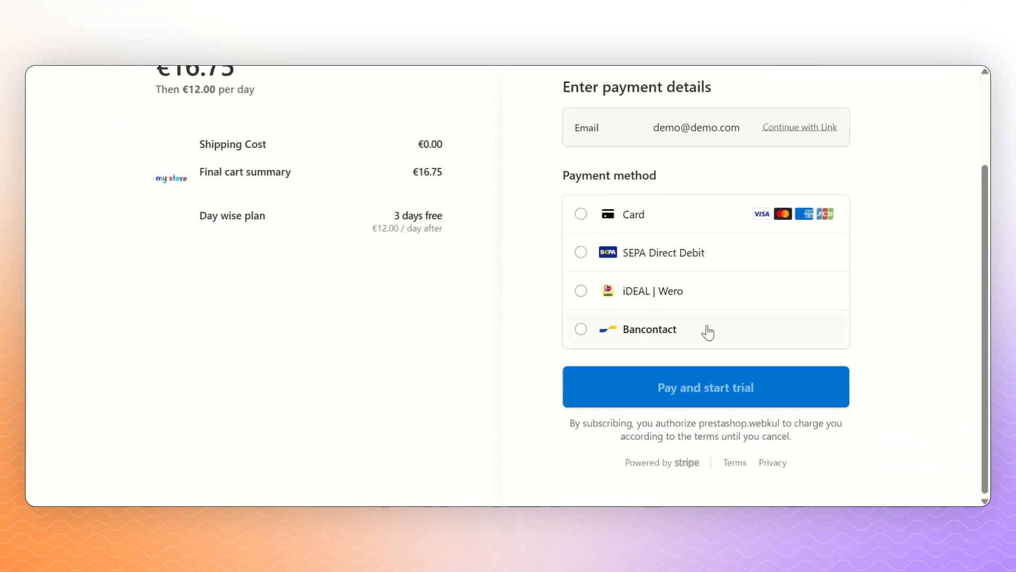
{"action": "left_click", "coordinate": [622, 220]}
{"action": "left_click", "coordinate": [642, 264]}
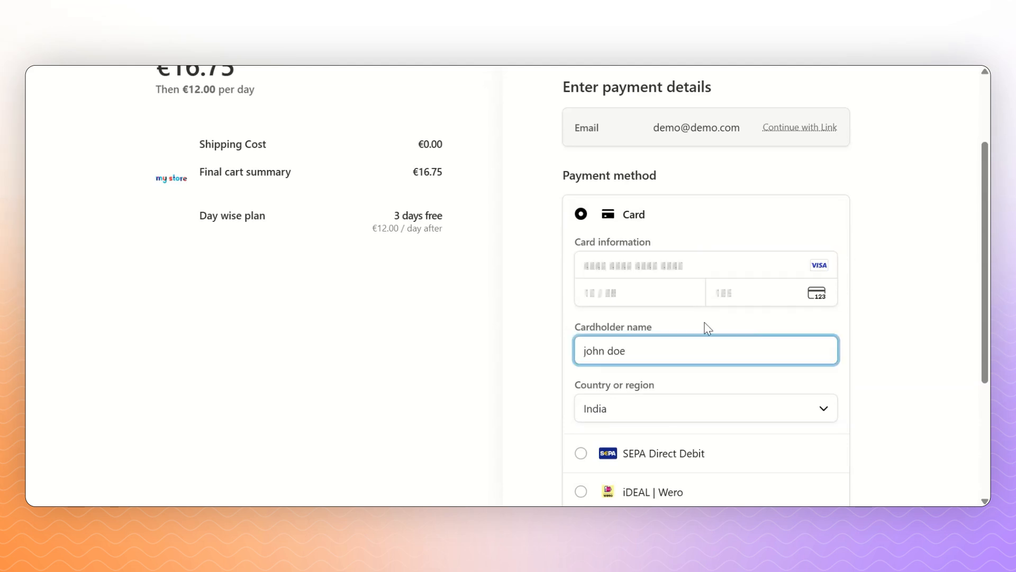
{"action": "scroll", "coordinate": [706, 329], "scroll_direction": "down", "scroll_amount": 3}
{"action": "scroll", "coordinate": [705, 329], "scroll_direction": "down", "scroll_amount": 1}
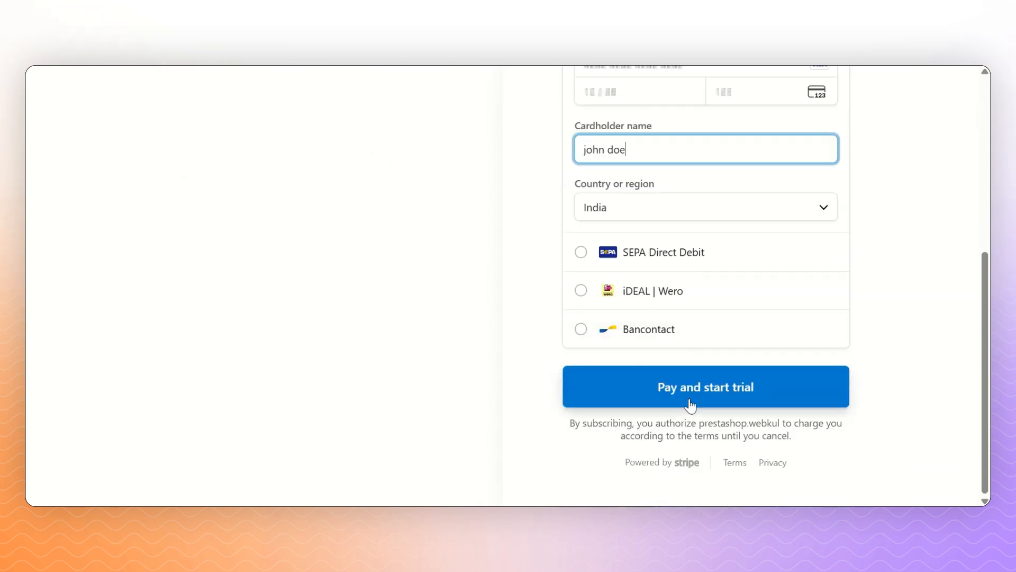
{"action": "left_click", "coordinate": [727, 392]}
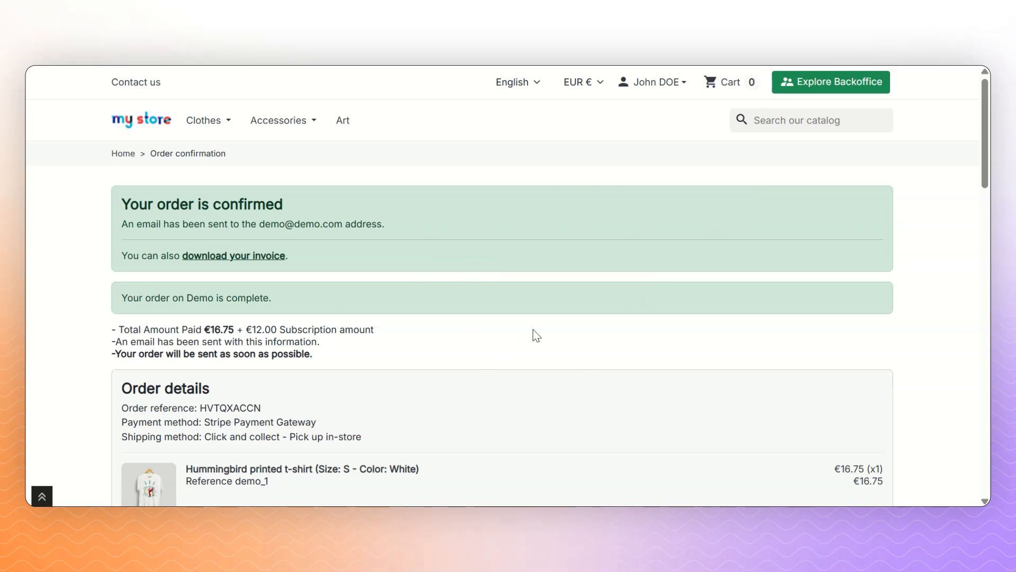
- Open My Subscription from the customer's account page to view the new Day wise subscription
{"action": "scroll", "coordinate": [535, 334], "scroll_direction": "down", "scroll_amount": 9}
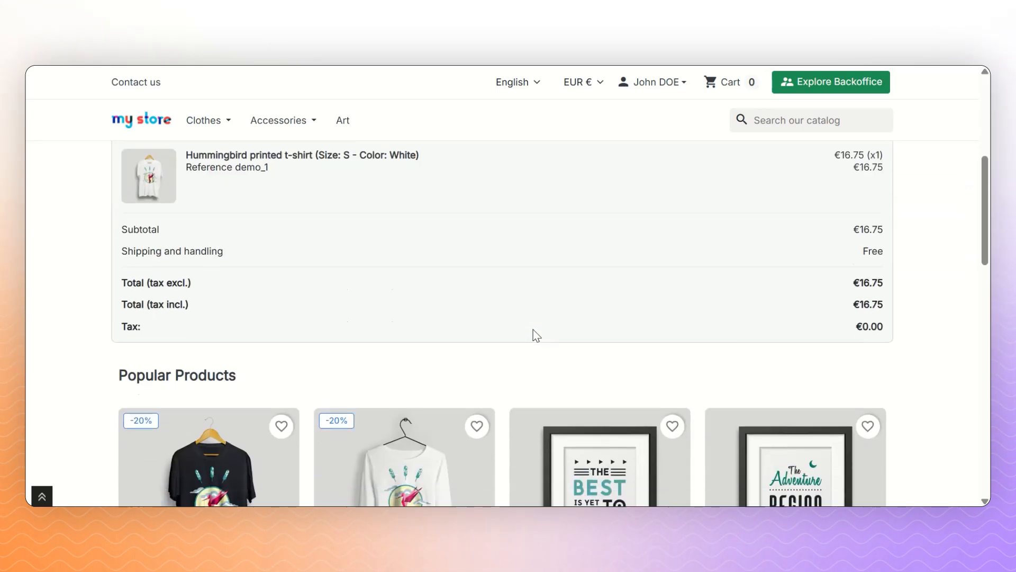
{"action": "scroll", "coordinate": [535, 334], "scroll_direction": "up", "scroll_amount": 9}
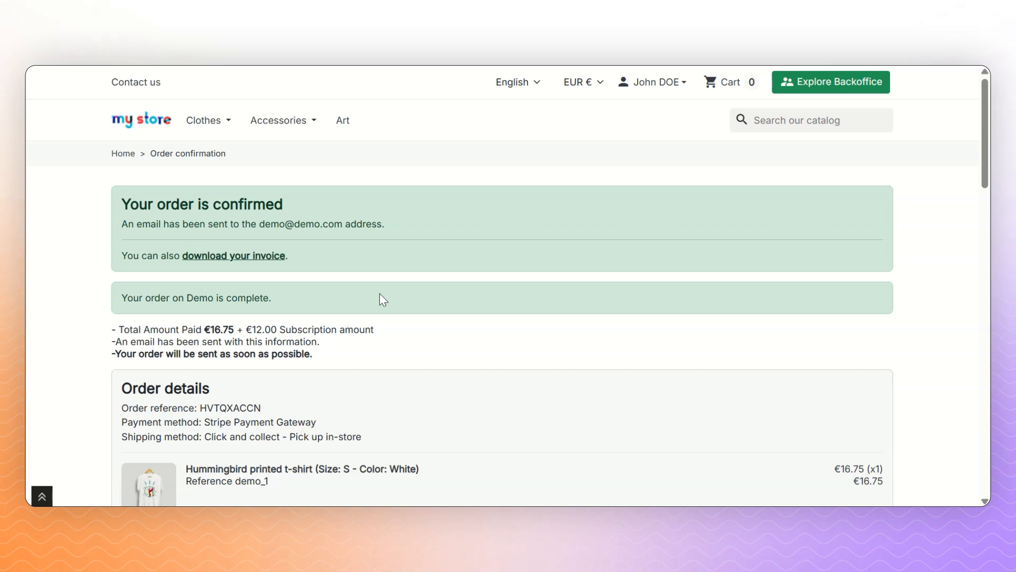
{"action": "left_click", "coordinate": [655, 83]}
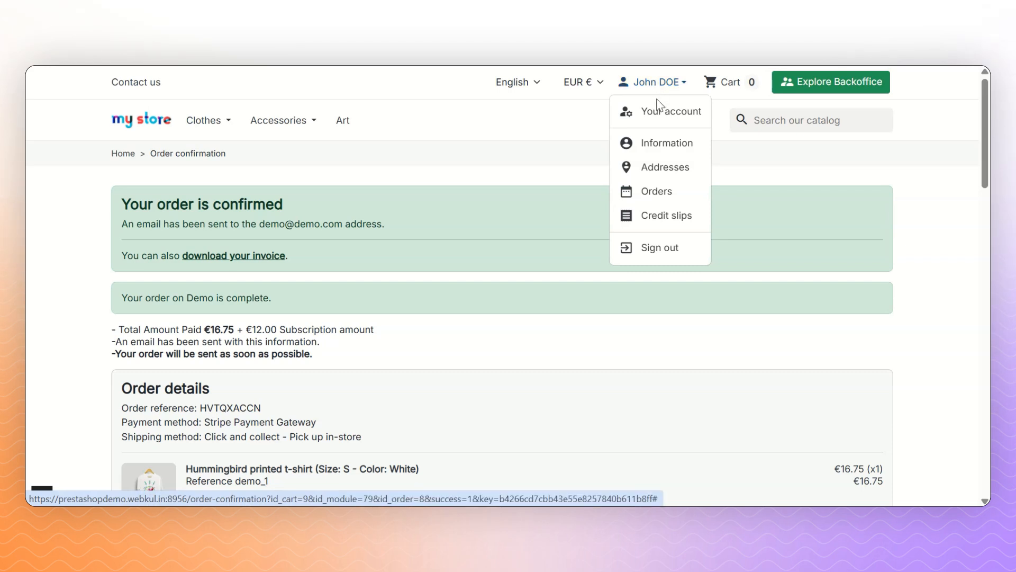
{"action": "left_click", "coordinate": [657, 110]}
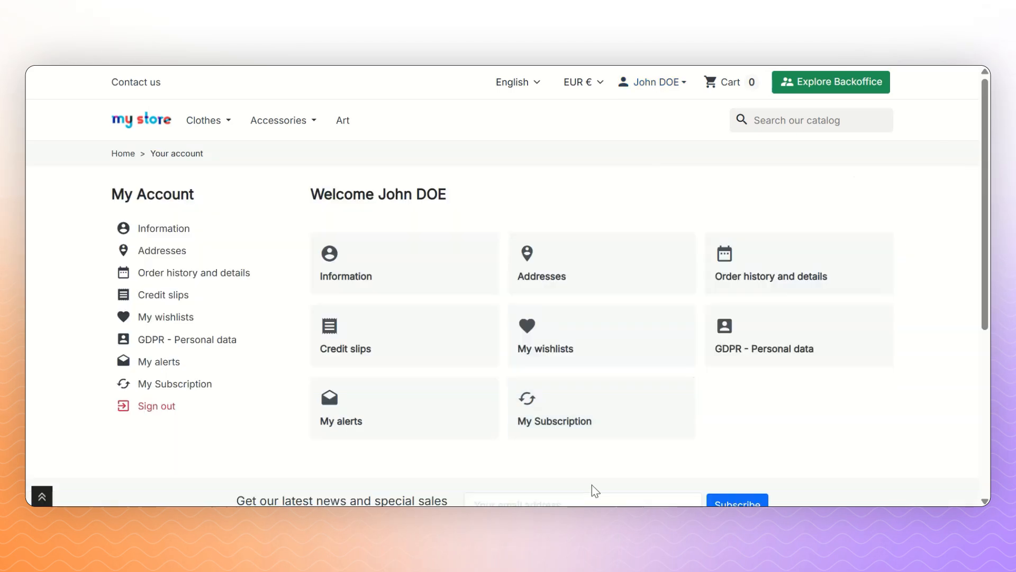
{"action": "left_click", "coordinate": [591, 420]}
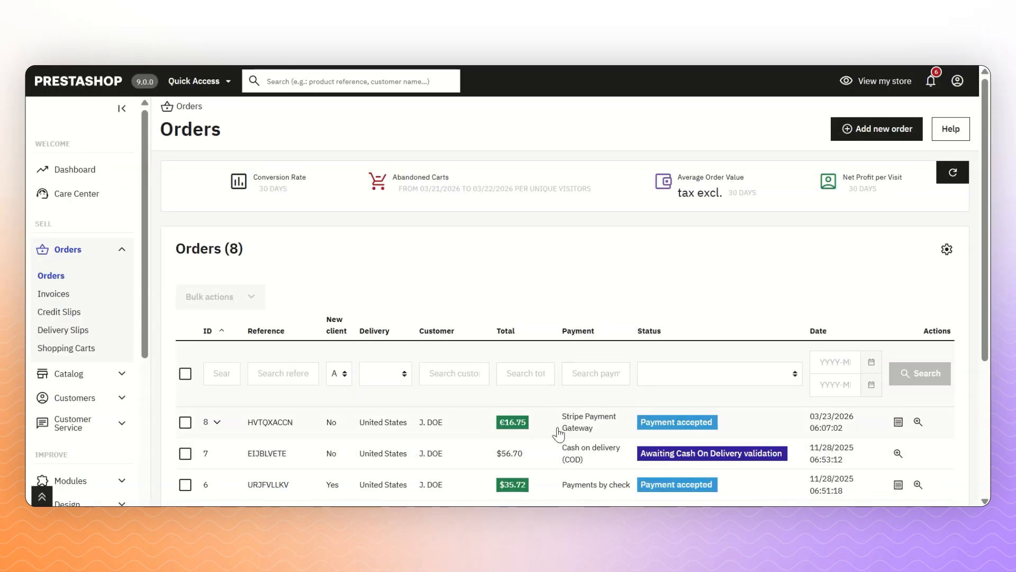
- Open order 8 HVTQXACCN and scroll to its Stripe subscription details showing Day wise plan at €12.00
{"action": "left_click", "coordinate": [918, 423]}
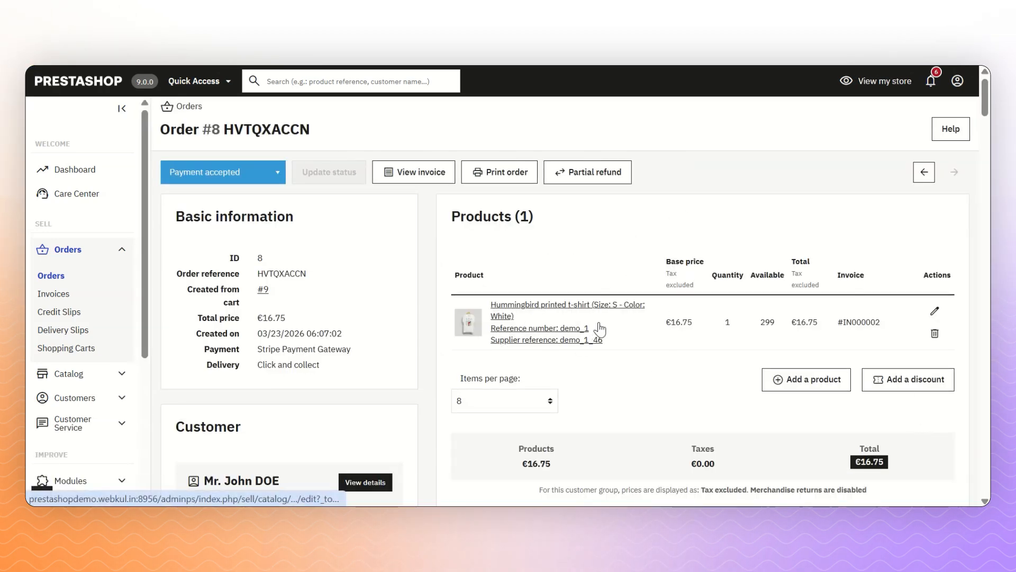
{"action": "scroll", "coordinate": [599, 329], "scroll_direction": "down", "scroll_amount": 8}
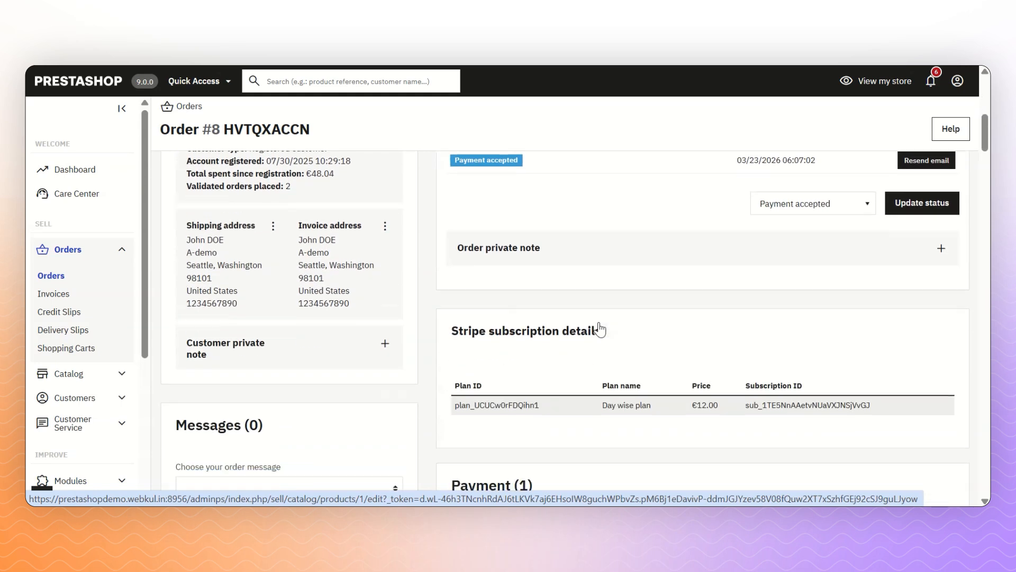
{"action": "scroll", "coordinate": [599, 329], "scroll_direction": "down", "scroll_amount": 1}
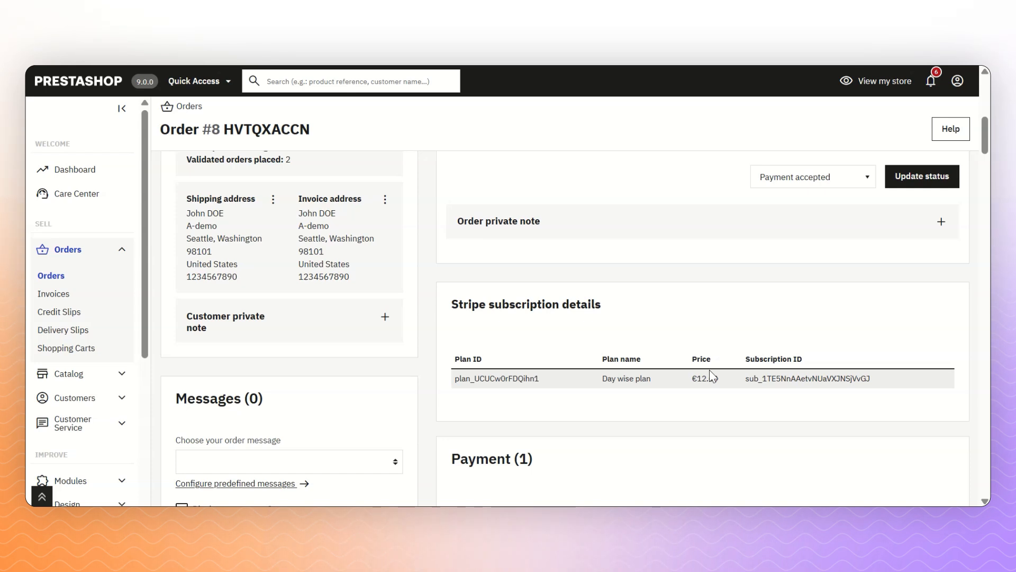
{"action": "scroll", "coordinate": [125, 450], "scroll_direction": "down", "scroll_amount": 5}
{"action": "left_click", "coordinate": [125, 450]}
{"action": "scroll", "coordinate": [113, 422], "scroll_direction": "down", "scroll_amount": 1}
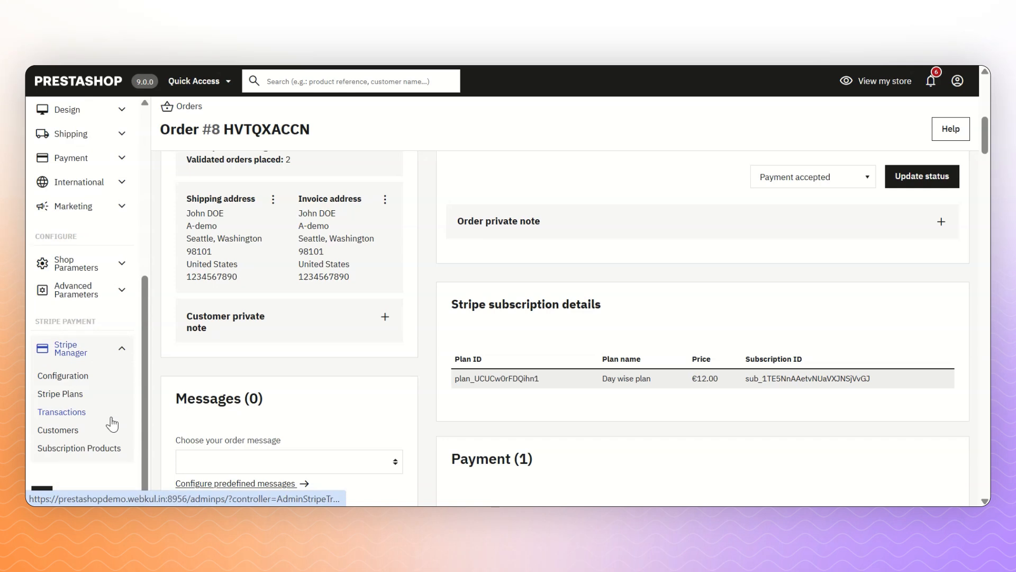
- Check the Day wise plan subscriber in Stripe Customers, then list order HVTQXACCN's Stripe transactions
{"action": "left_click", "coordinate": [71, 431]}
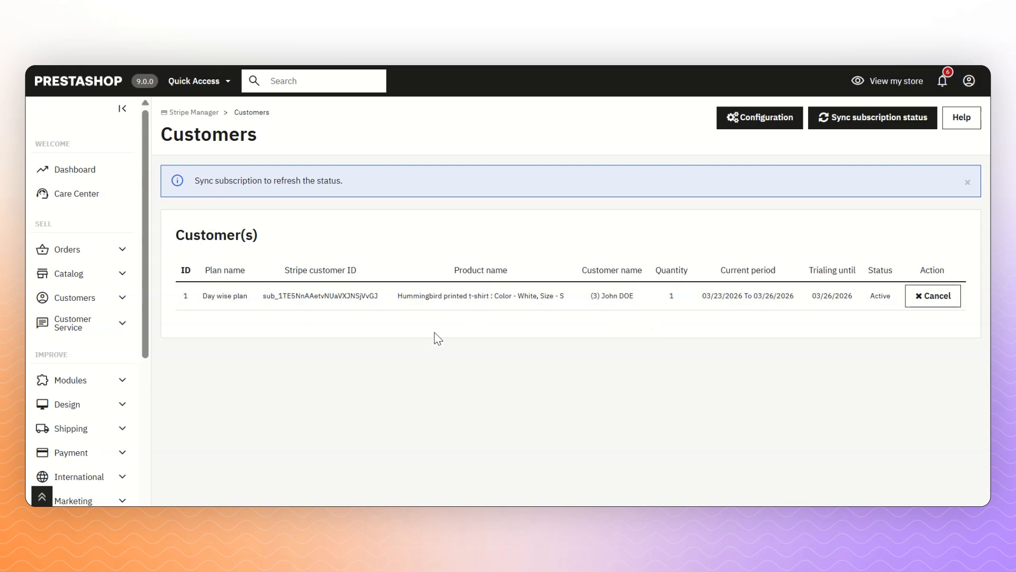
{"action": "left_click_drag", "start_coordinate": [144, 335], "coordinate": [110, 471]}
{"action": "scroll", "coordinate": [110, 470], "scroll_direction": "down", "scroll_amount": 2}
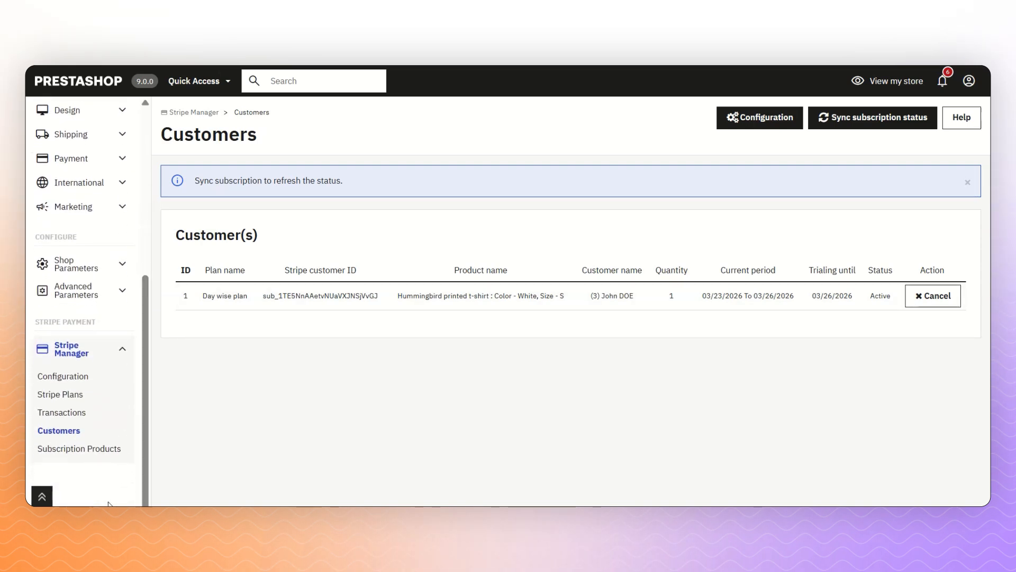
{"action": "left_click", "coordinate": [72, 418]}
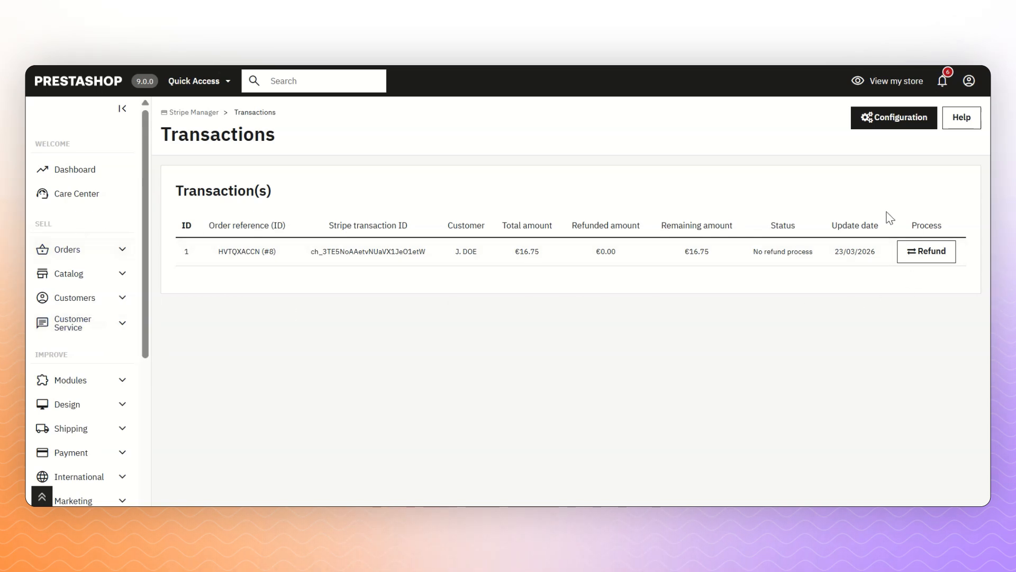
- Open the refund form for HVTQXACCN's €16.75 charge, choose Partial refund, and select the 16.75 amount
{"action": "left_click", "coordinate": [932, 258]}
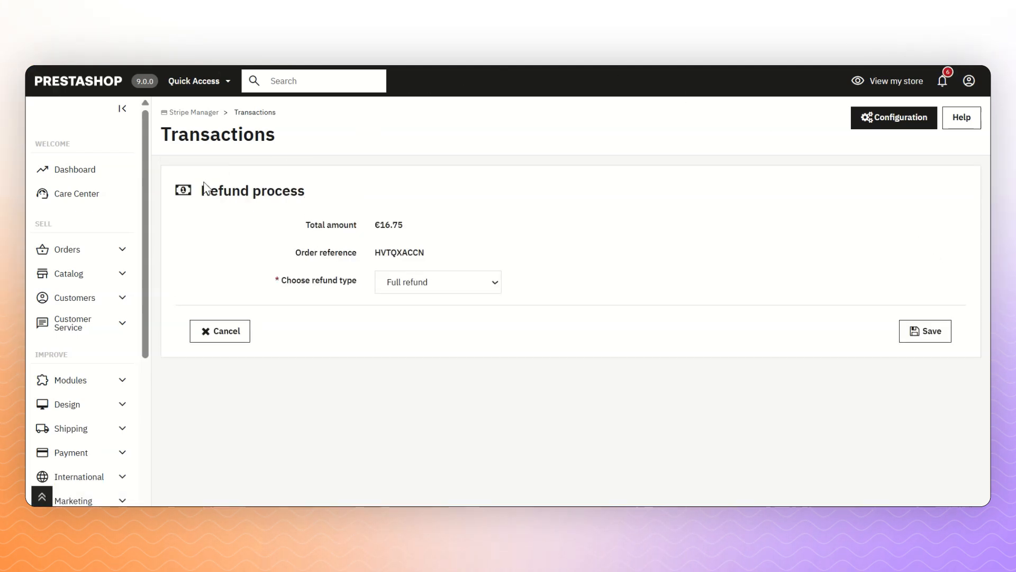
{"action": "left_click", "coordinate": [413, 279]}
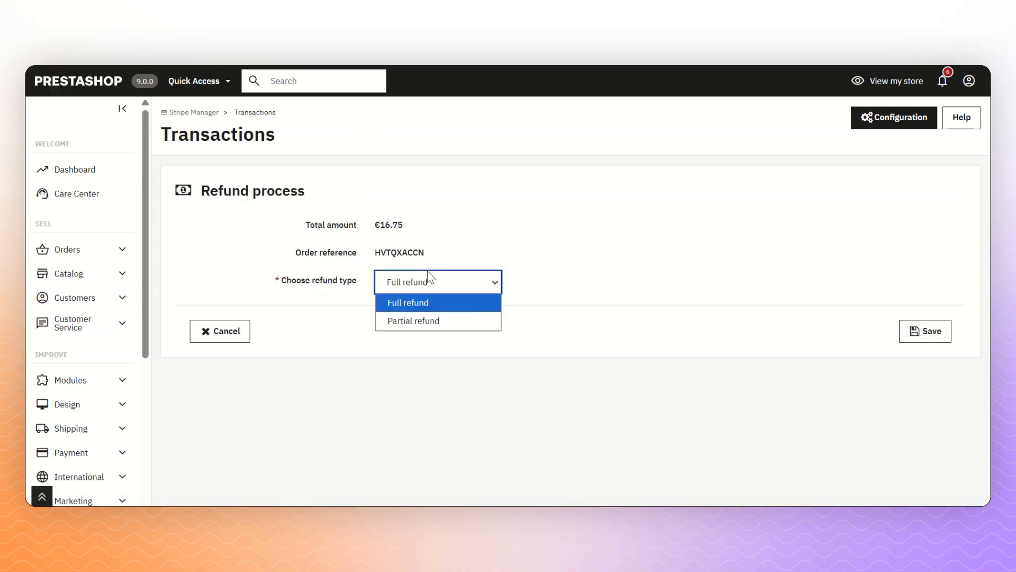
{"action": "left_click", "coordinate": [430, 318]}
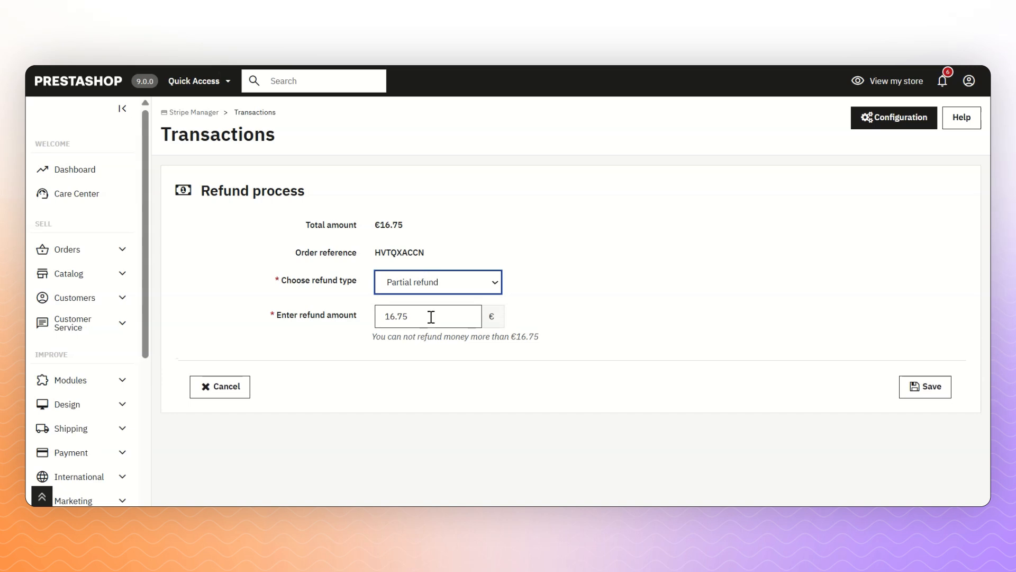
{"action": "left_click", "coordinate": [405, 282]}
{"action": "left_click", "coordinate": [405, 300]}
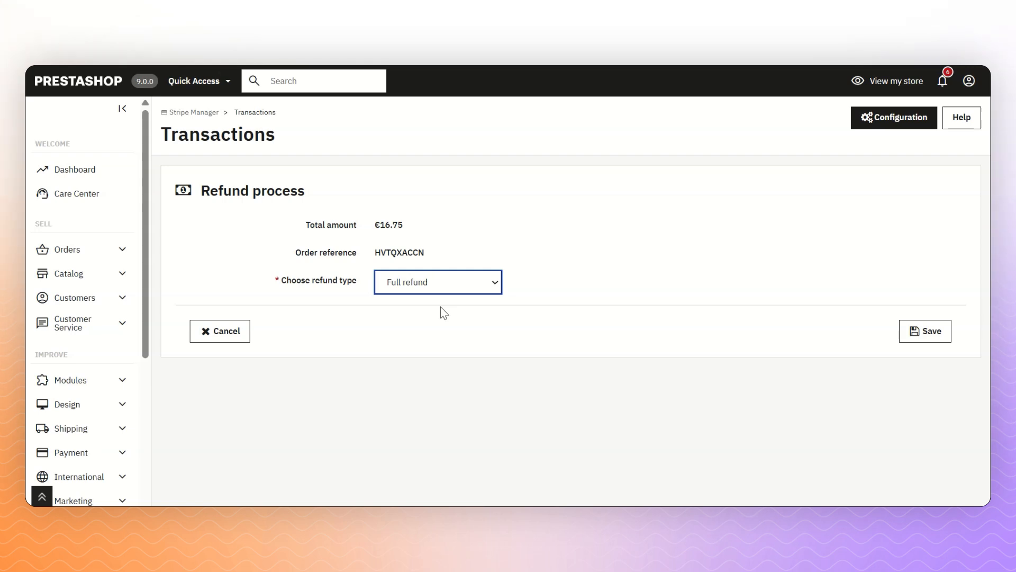
{"action": "left_click", "coordinate": [469, 281]}
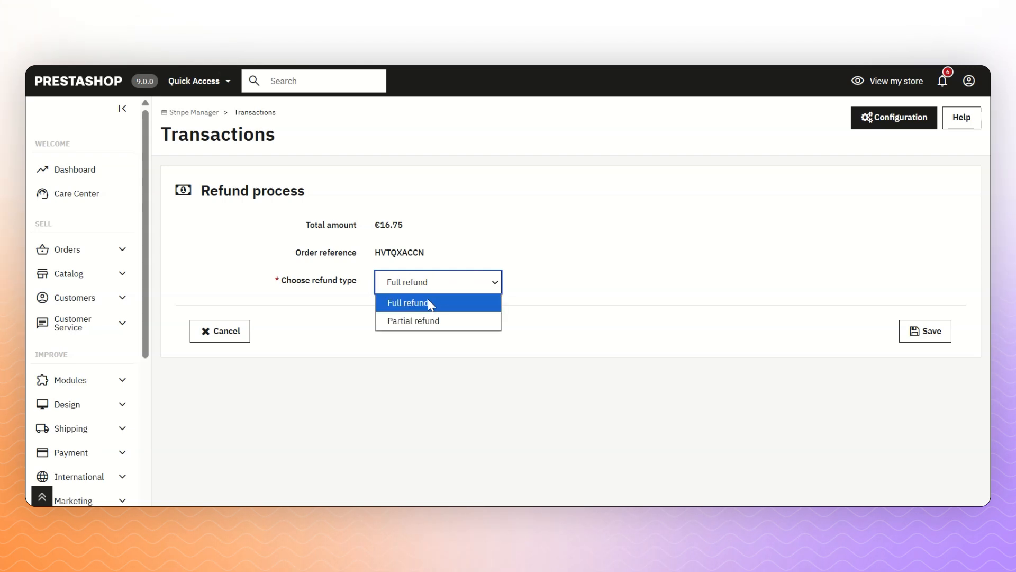
{"action": "left_click", "coordinate": [424, 320]}
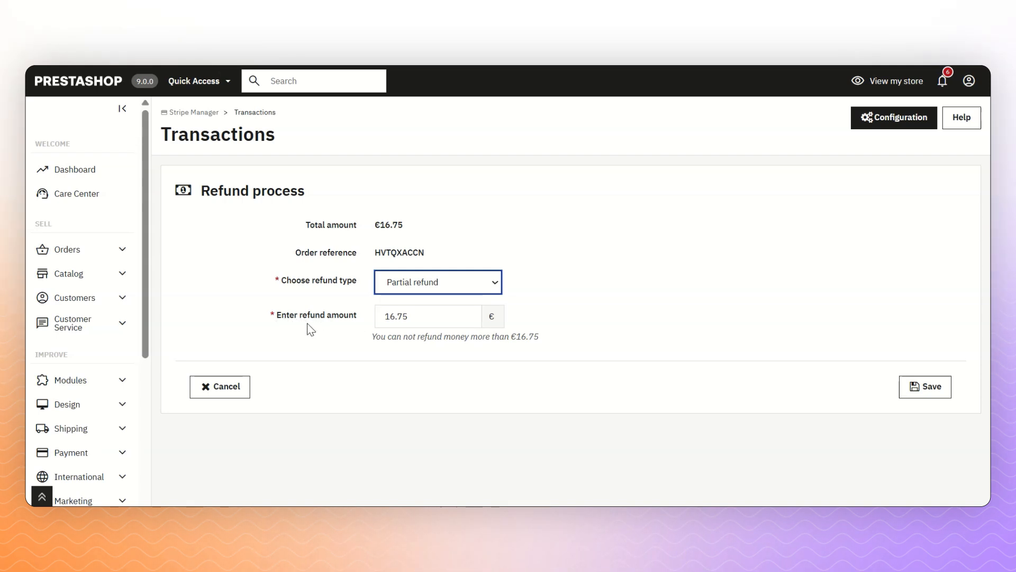
{"action": "double_click", "coordinate": [418, 318]}
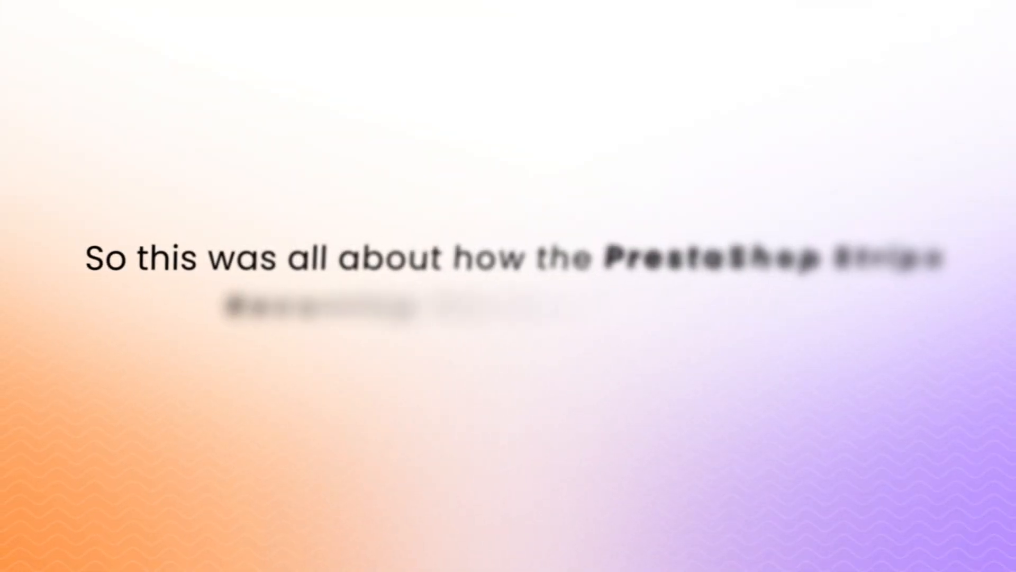